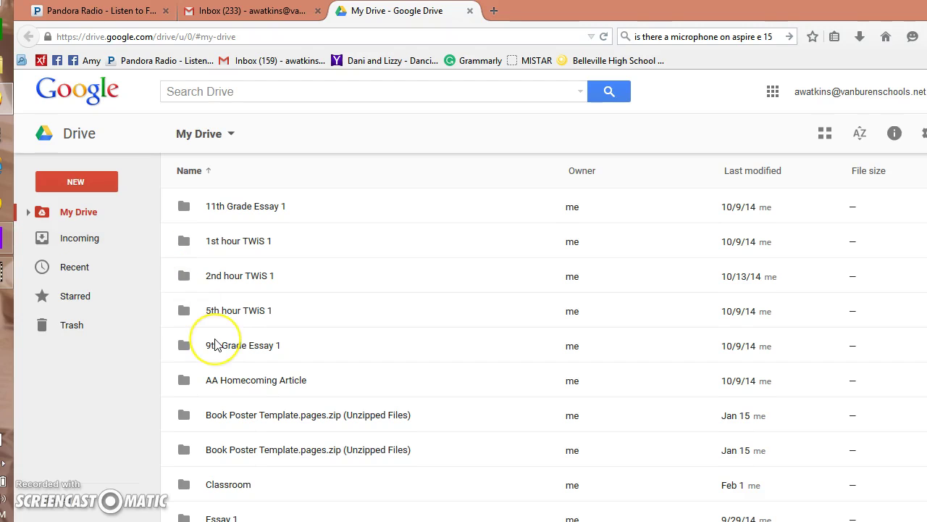
- Create a new Google Docs document and name it "2 First name Last name Essay 5"
left_click(76, 181)
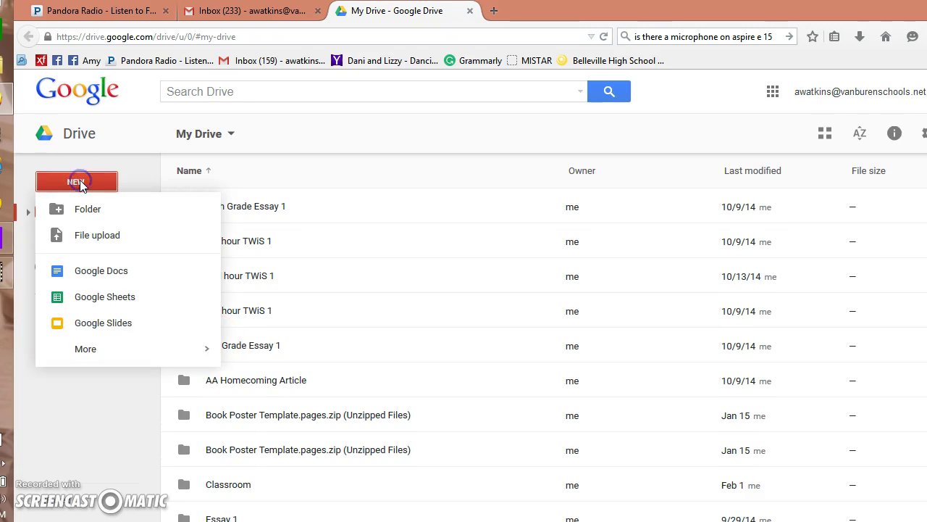
left_click(96, 272)
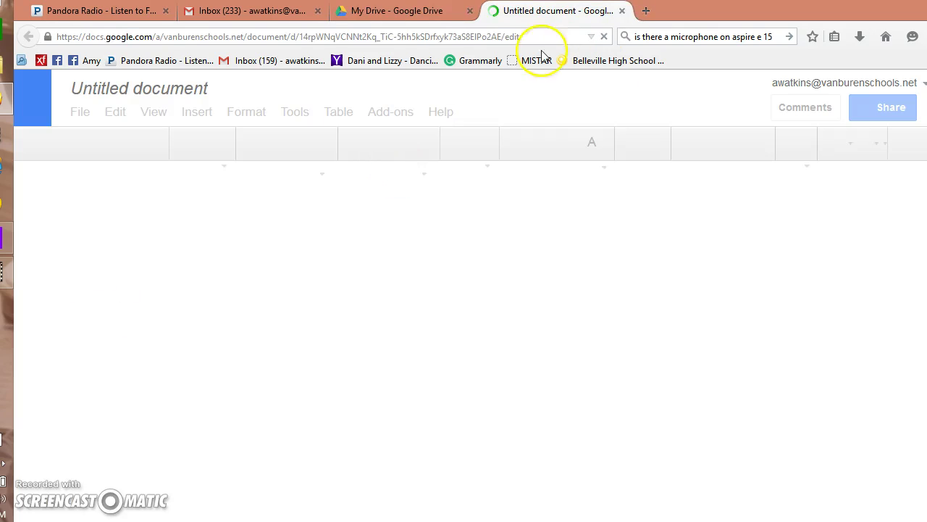
left_click(166, 90)
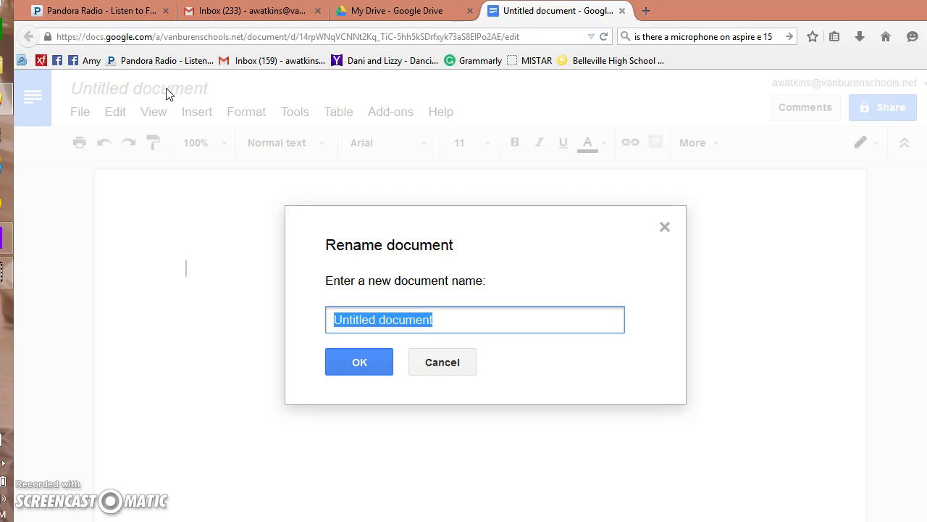
type("2 First name Last name Essay 5")
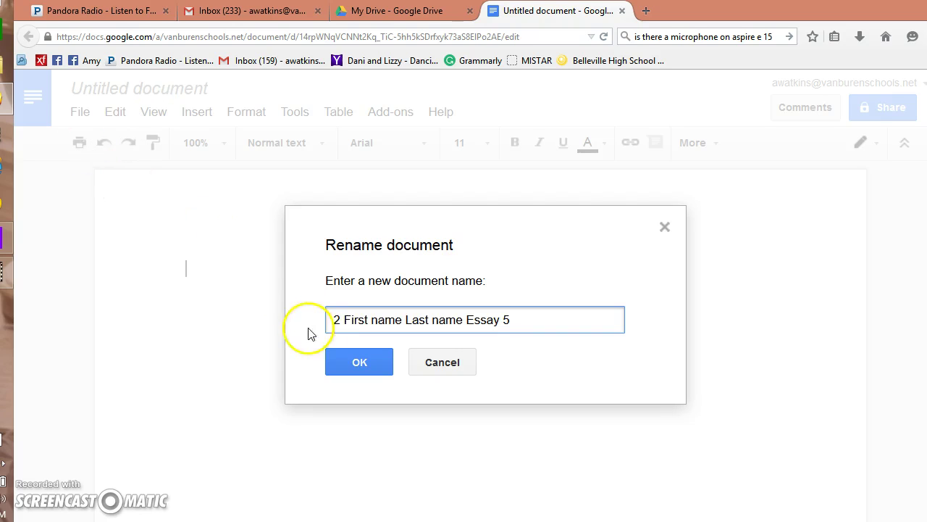
left_click(349, 360)
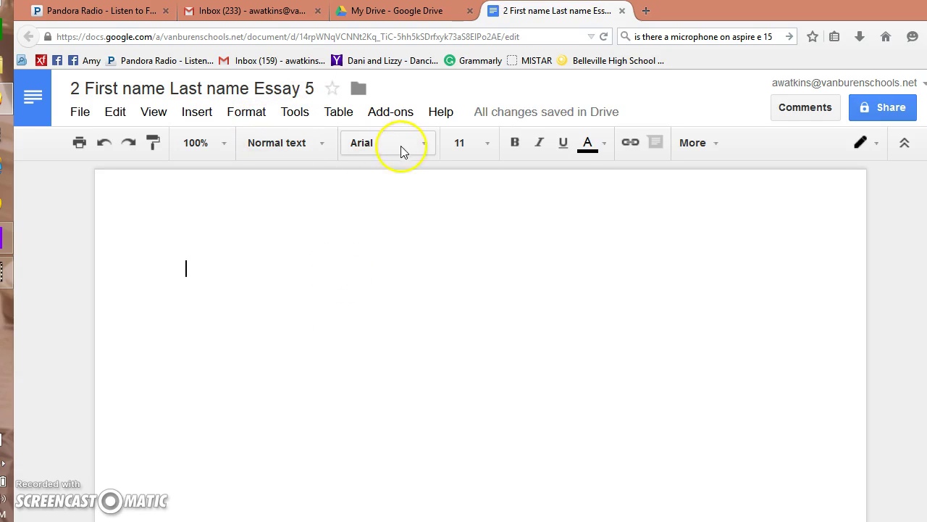
- Set the document's line spacing to Double
left_click(233, 113)
mouse_move(254, 371)
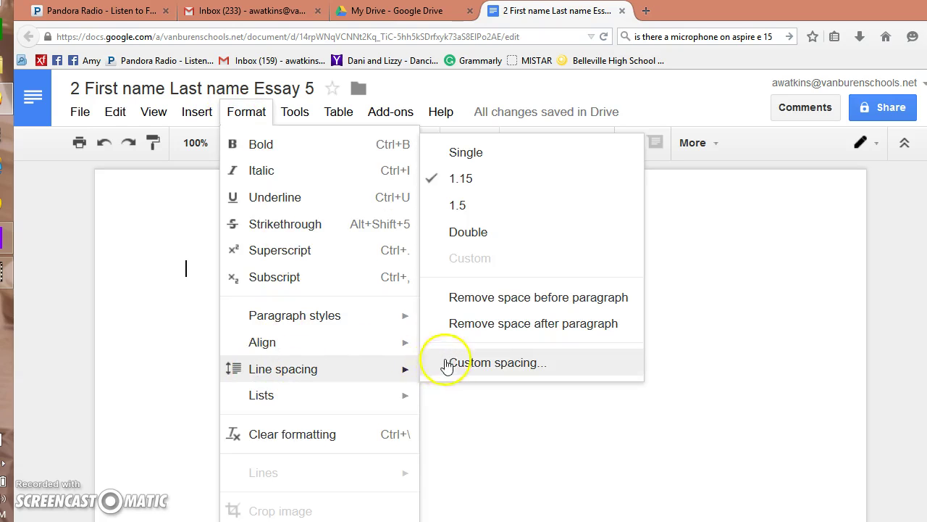
left_click(461, 232)
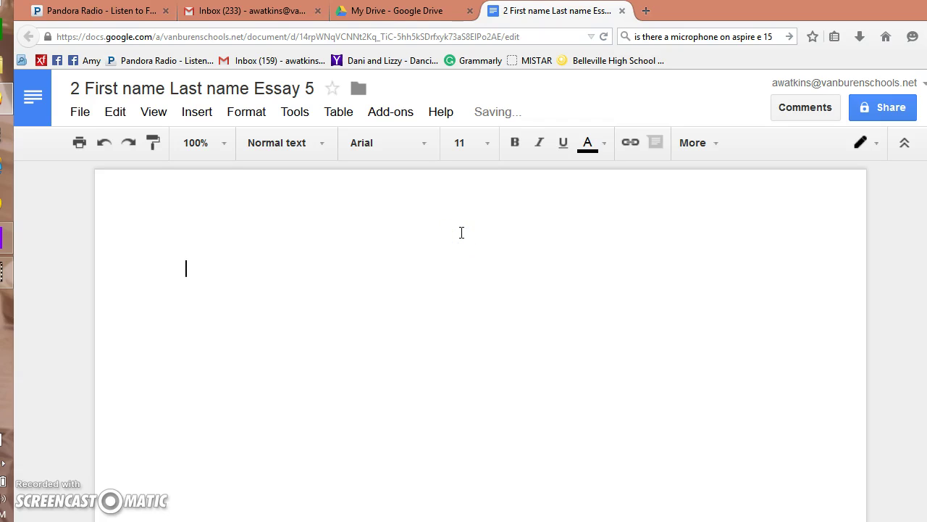
- Enter a four-line heading with the student's full name, "Sports Lit", the teacher's last name and "22 February 2015"
type("F")
left_click(499, 197)
type("red Smith ")
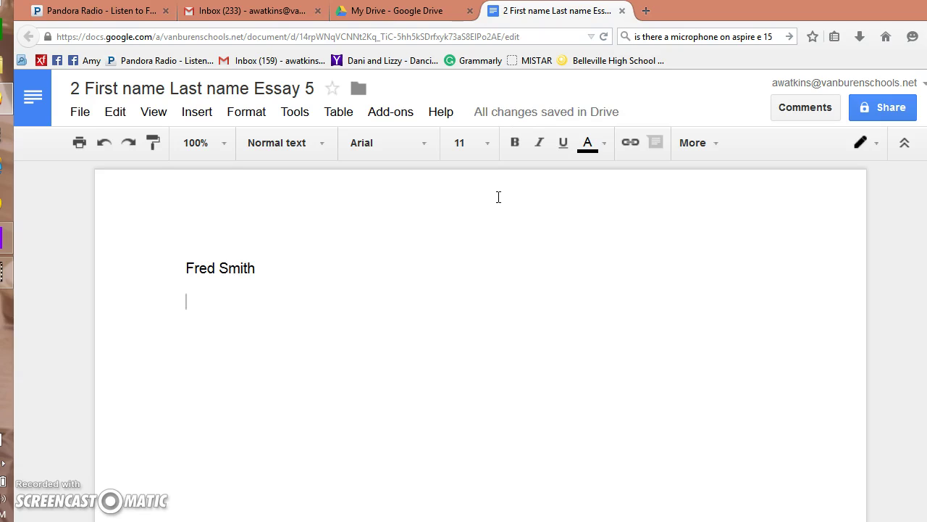
type("English")
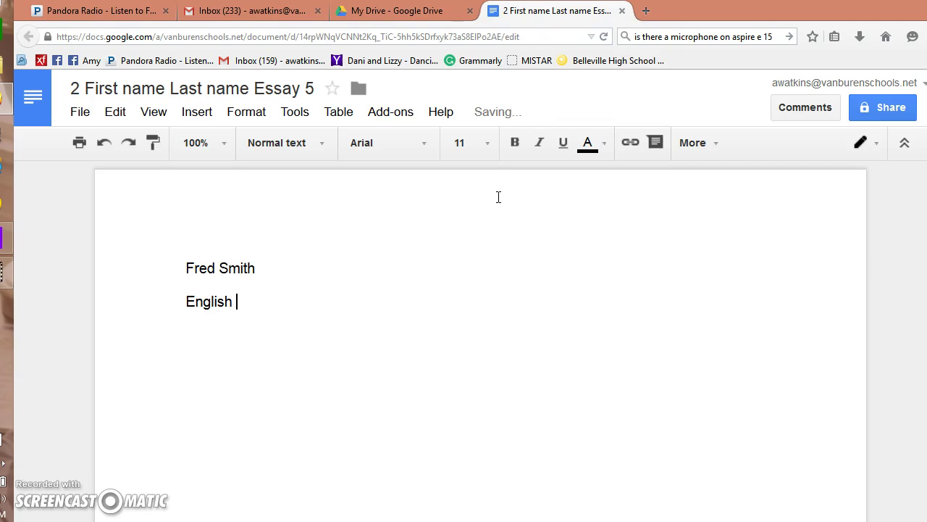
key("ctrl+z")
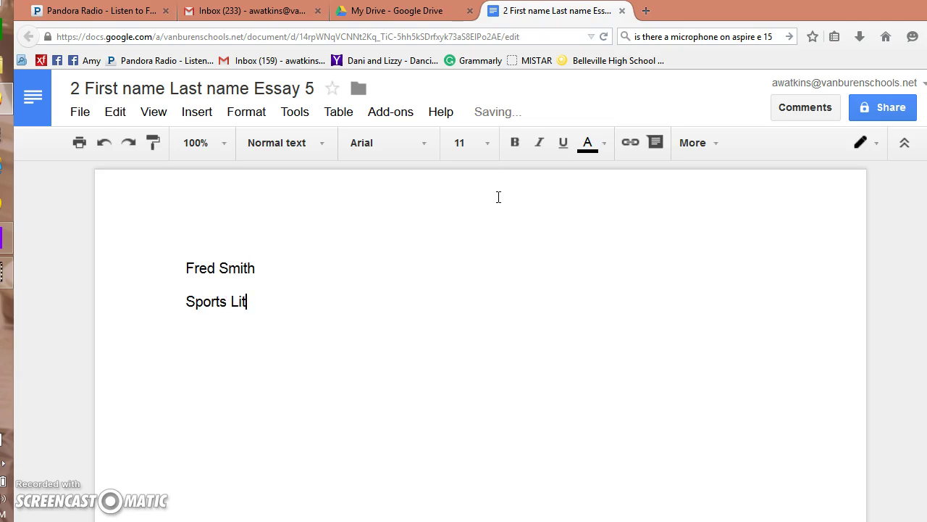
type("Watkins")
key("Return")
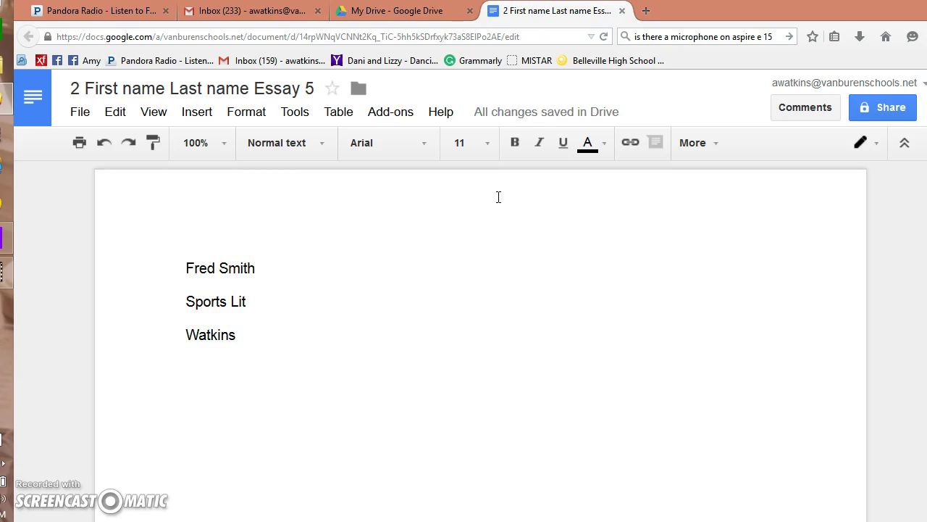
type("22 Februa")
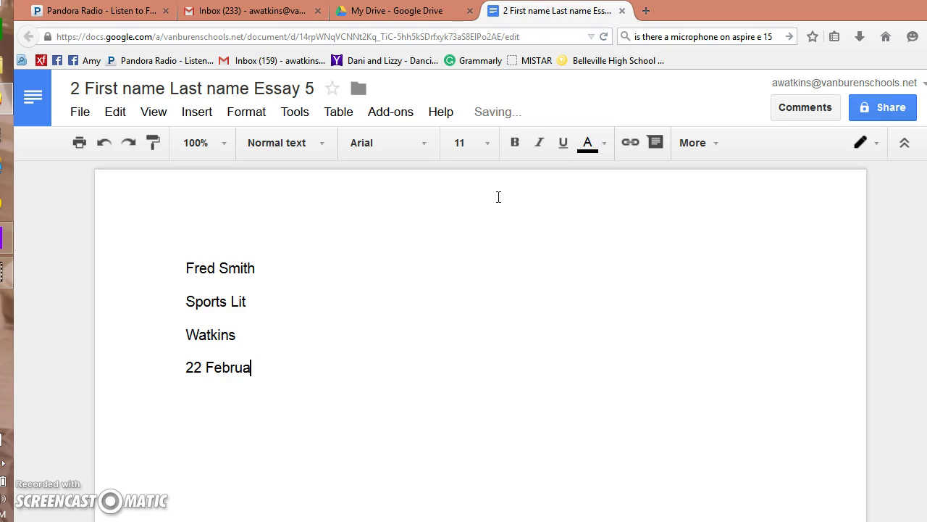
type("ry 2015")
- Insert a page number at the top of the page and put "Last" and a space before it in the header
left_click(197, 111)
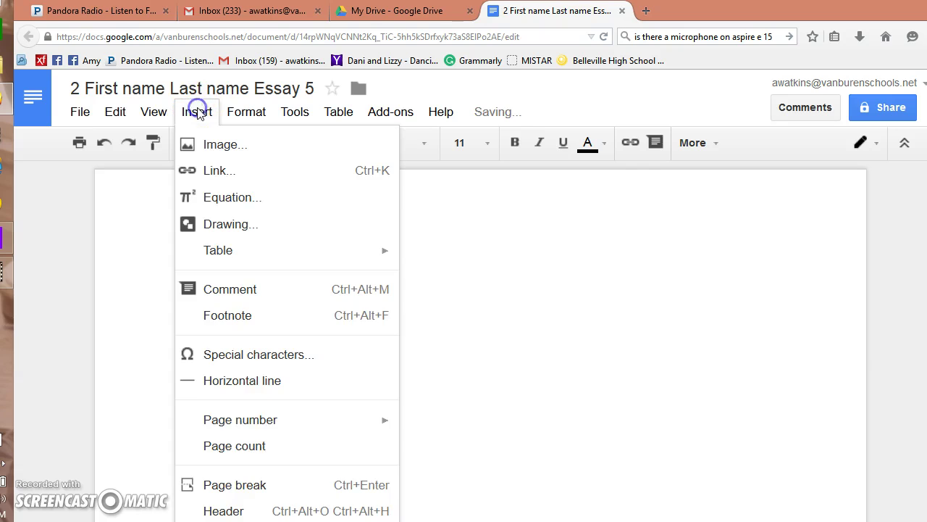
mouse_move(383, 425)
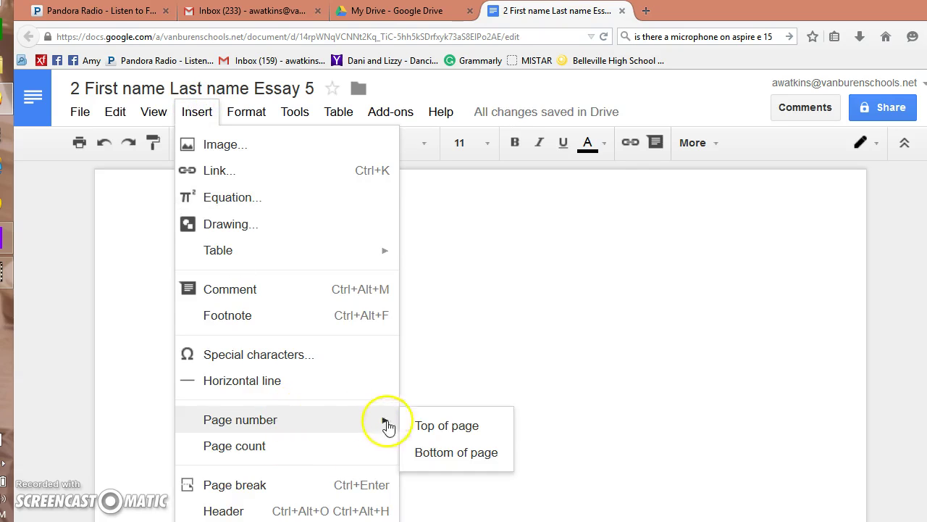
left_click(439, 427)
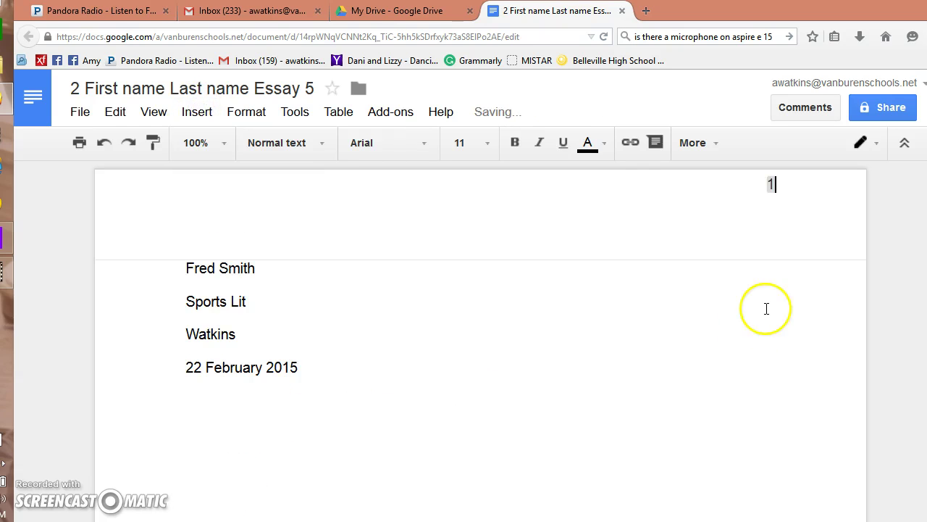
left_click(755, 194)
type("Last")
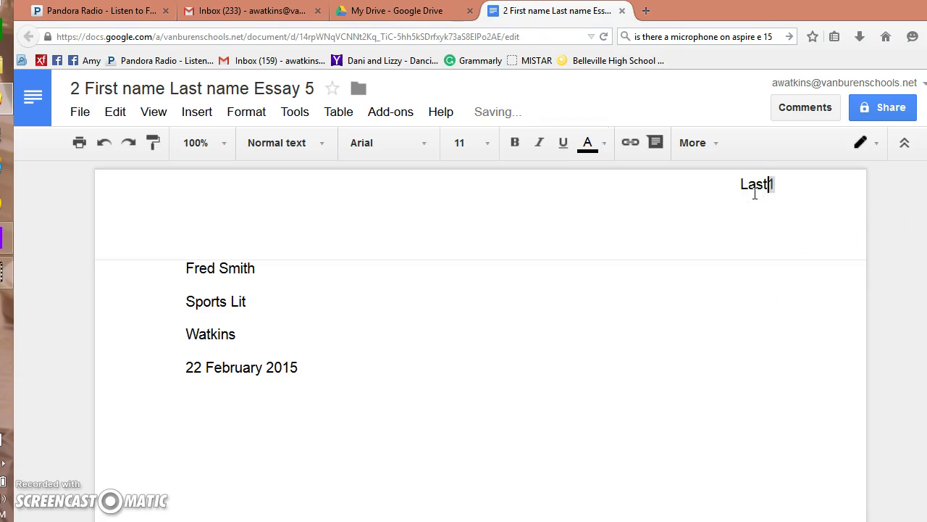
left_click(766, 289)
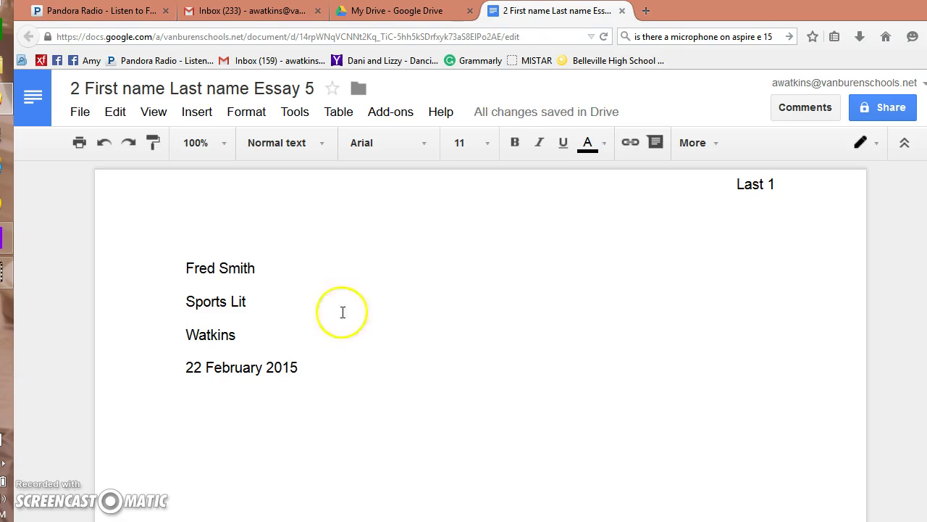
- Add a centered line reading "Title" below the date
left_click(310, 380)
key("Return")
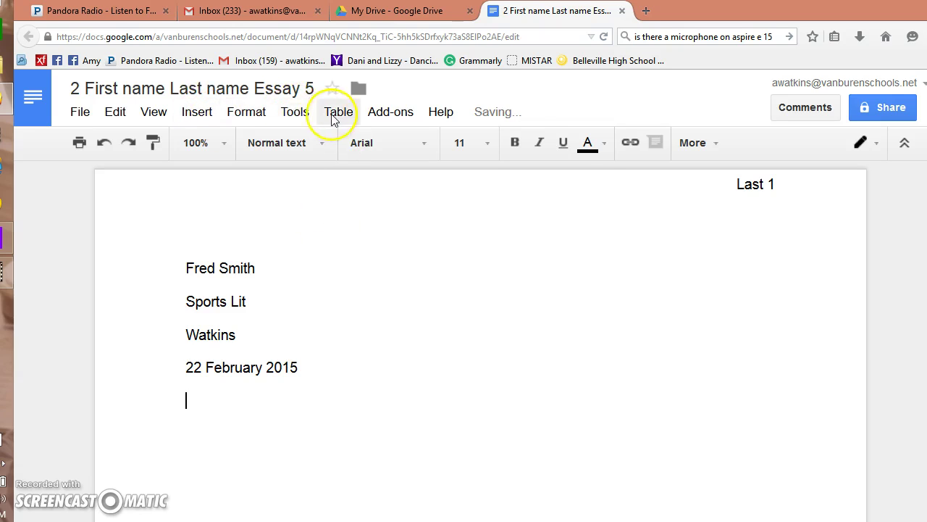
left_click(250, 116)
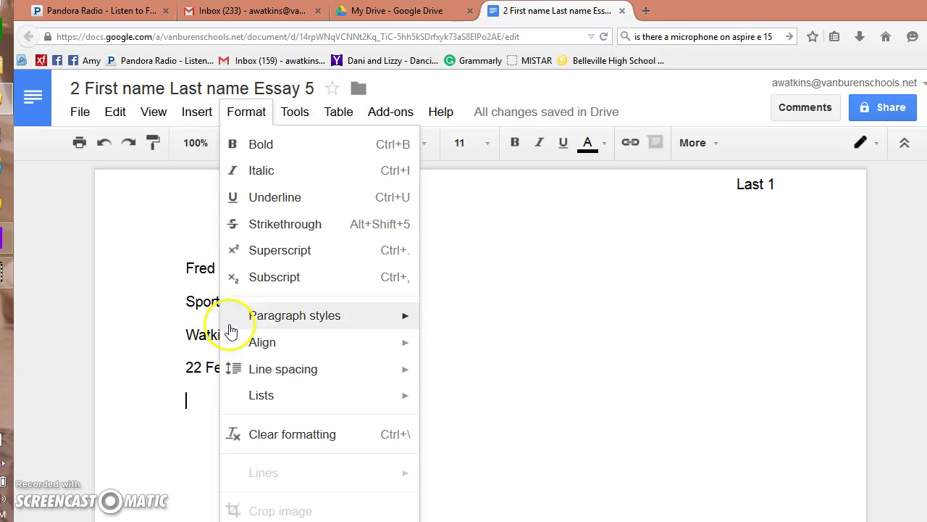
left_click(262, 343)
left_click(454, 375)
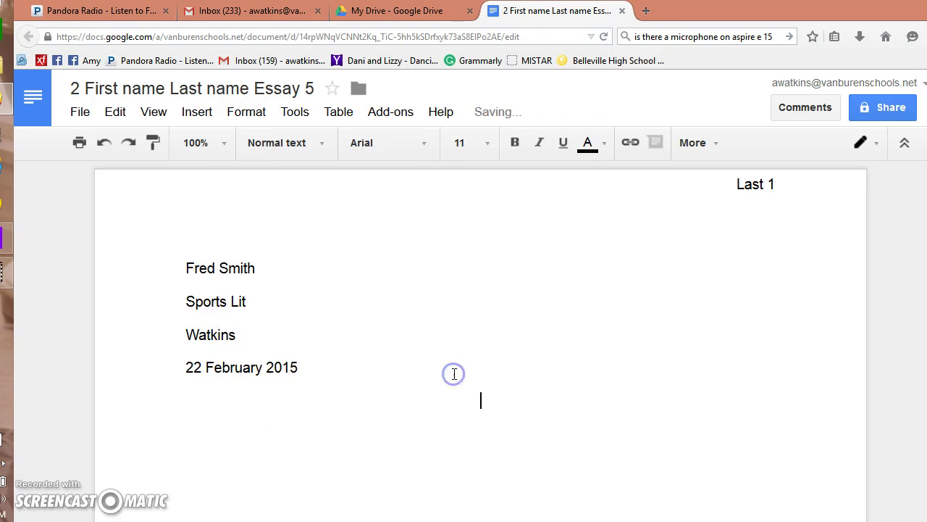
type("Titl")
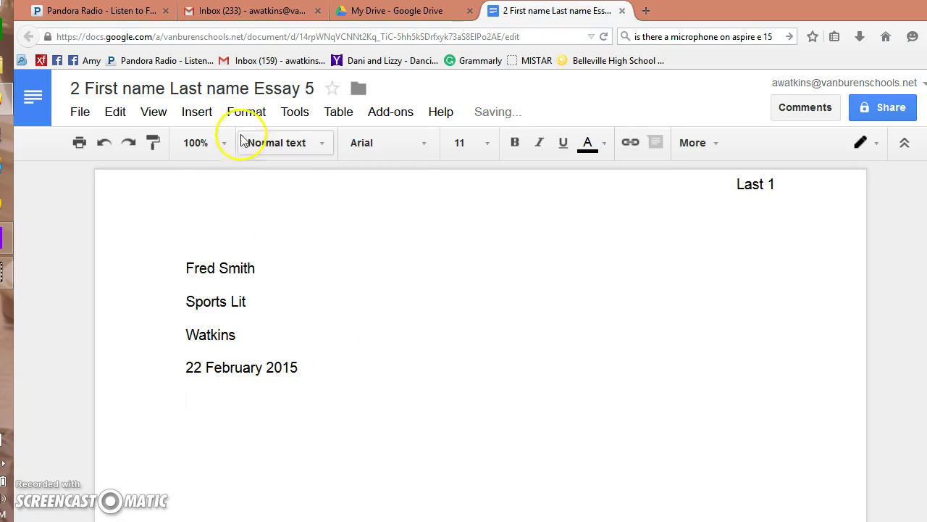
left_click(246, 111)
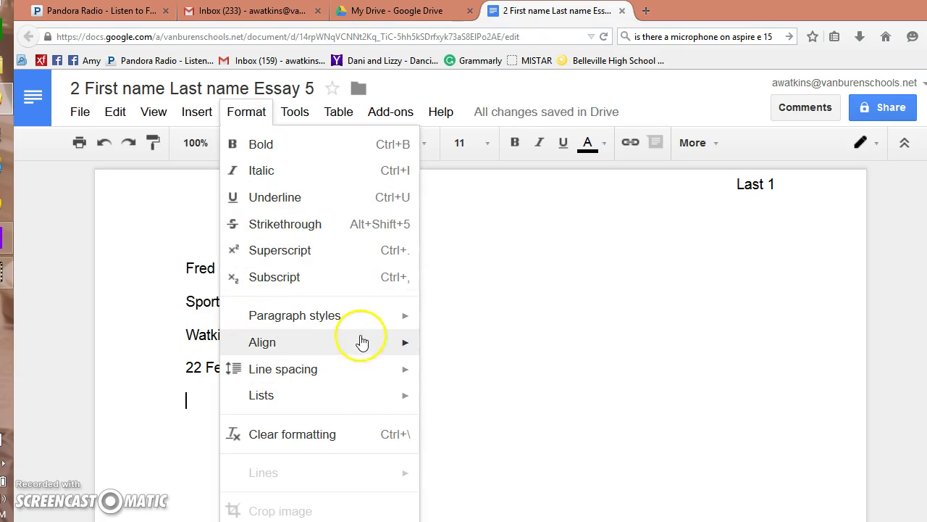
mouse_move(413, 341)
left_click(459, 376)
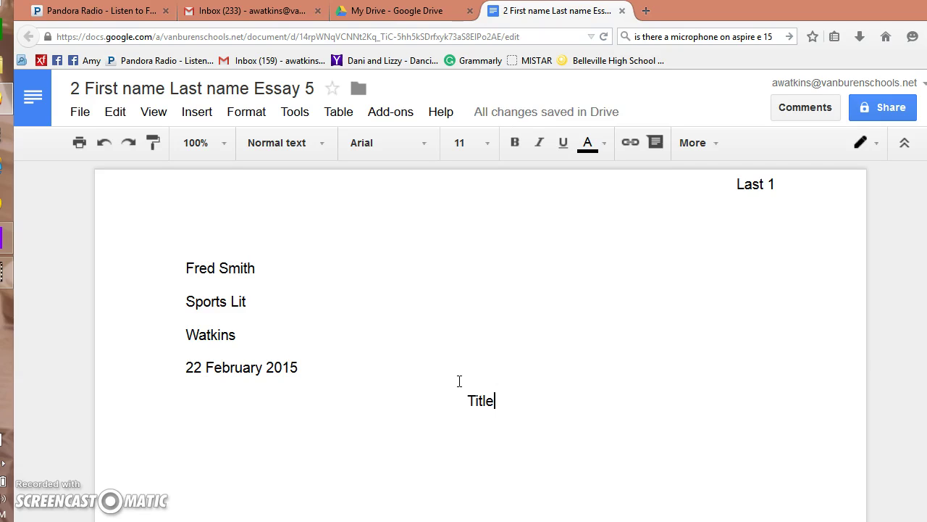
- Start a left-aligned paragraph below the title and enter an indented "Hook"
key("Return")
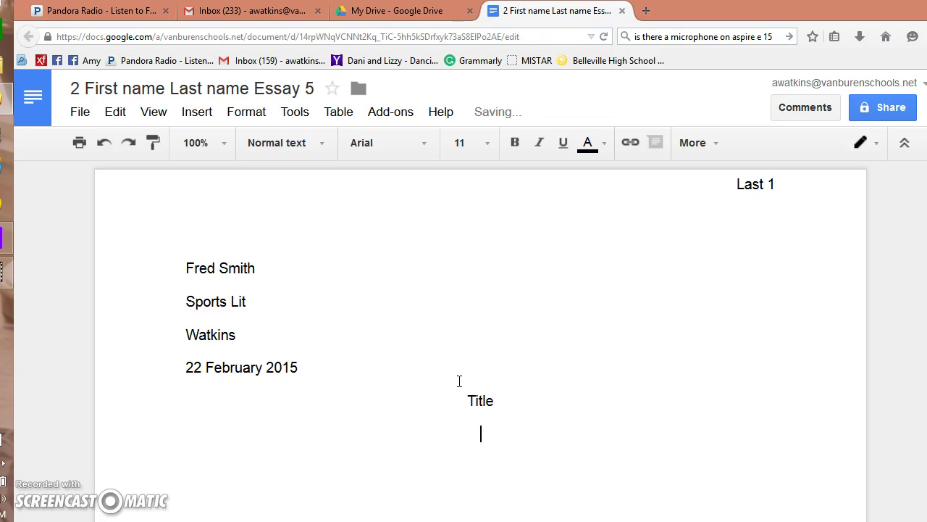
left_click(239, 115)
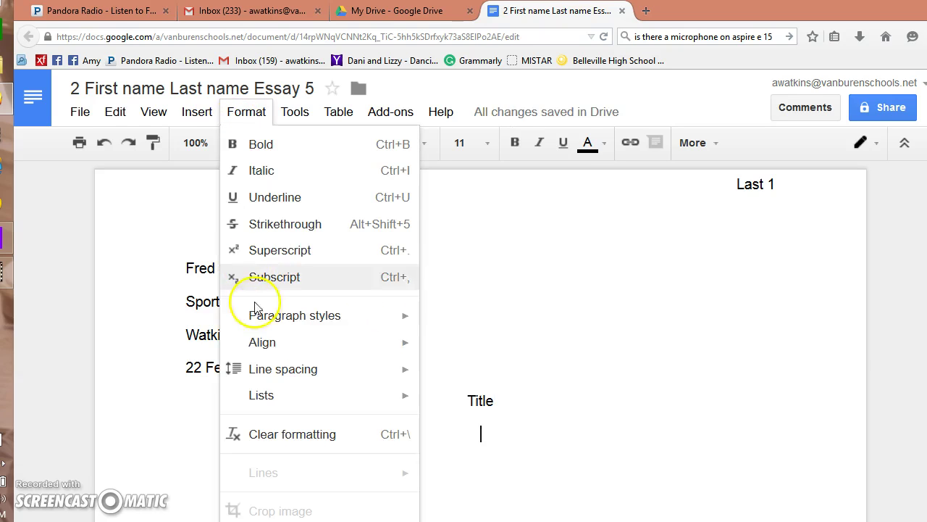
mouse_move(379, 339)
left_click(458, 346)
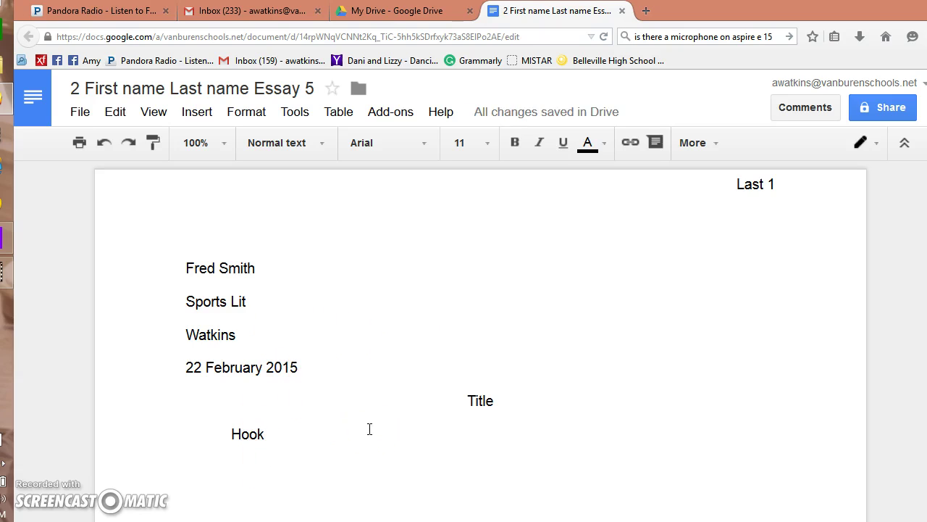
- Add blank lines after "Hook" until the document runs onto a second page
key("Return")
key("Return")
key("Return")
key("Return")
key("Return")
key("Return")
key("Return")
key("Return")
key("Return")
key("Return")
key("Return")
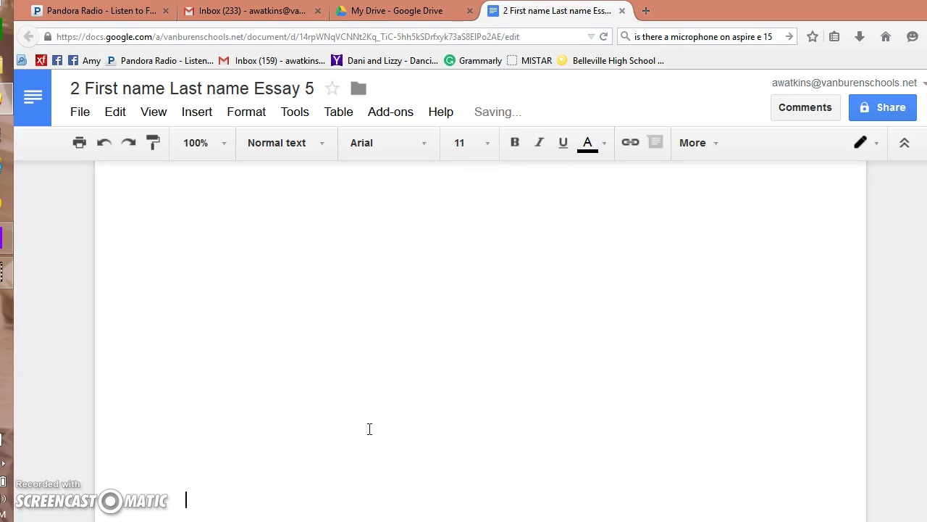
key("Return")
key("Return")
key("Return")
key("Return")
key("Return")
key("Return")
key("Return")
key("Return")
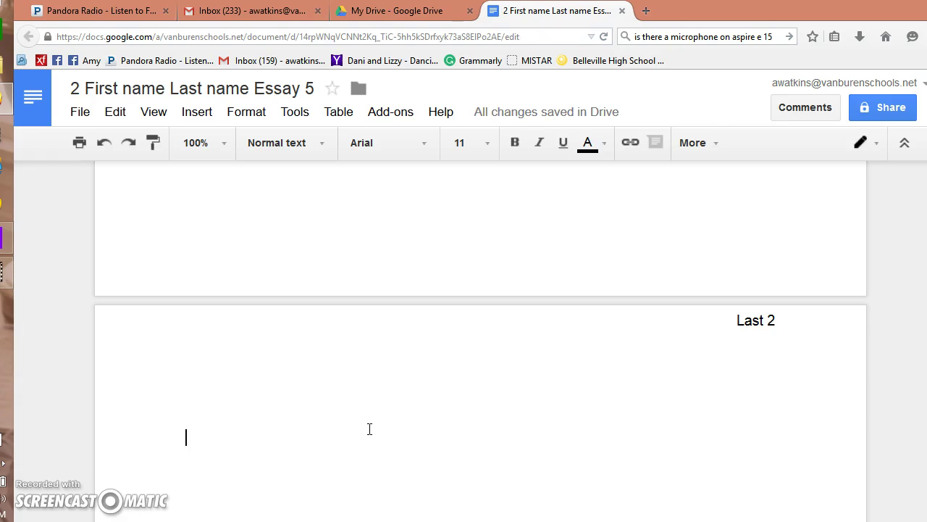
- Center the first line of page two and enter the heading "Works Cited" there
key("Up")
key("Up")
key("Up")
key("Up")
key("Up")
key("Up")
key("Up")
key("Up")
key("Up")
key("Return")
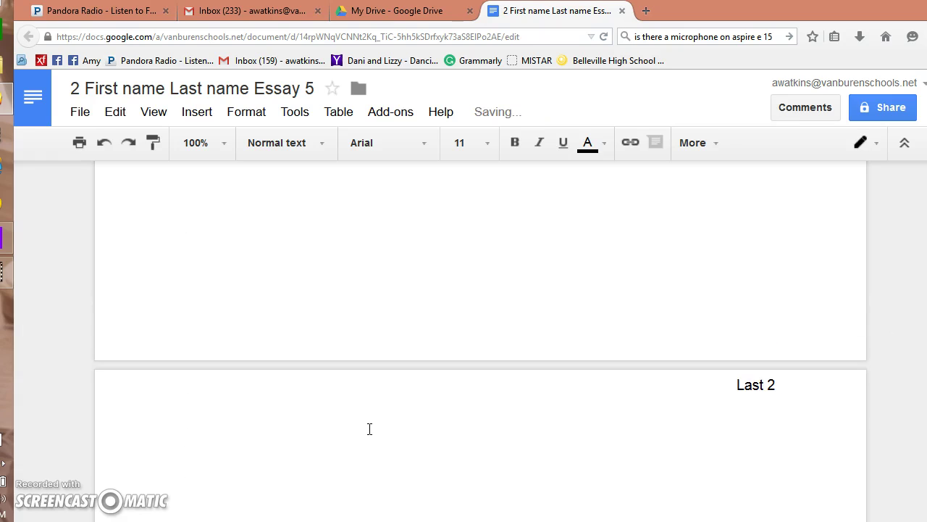
left_click(258, 113)
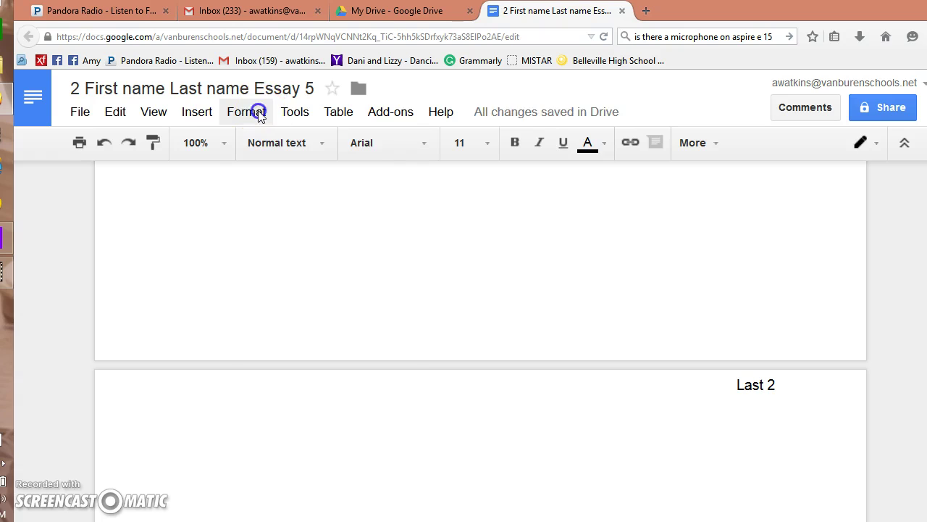
mouse_move(342, 346)
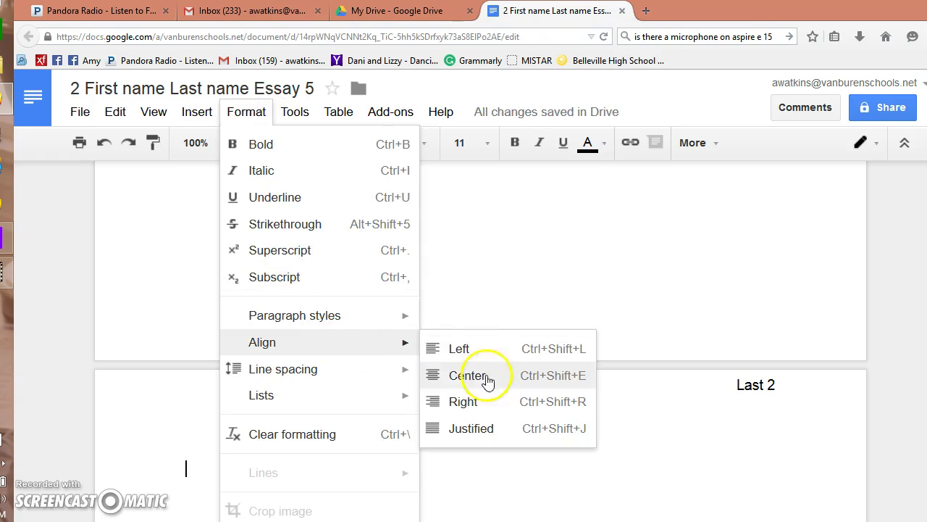
left_click(464, 373)
type("Worr")
type("Cited")
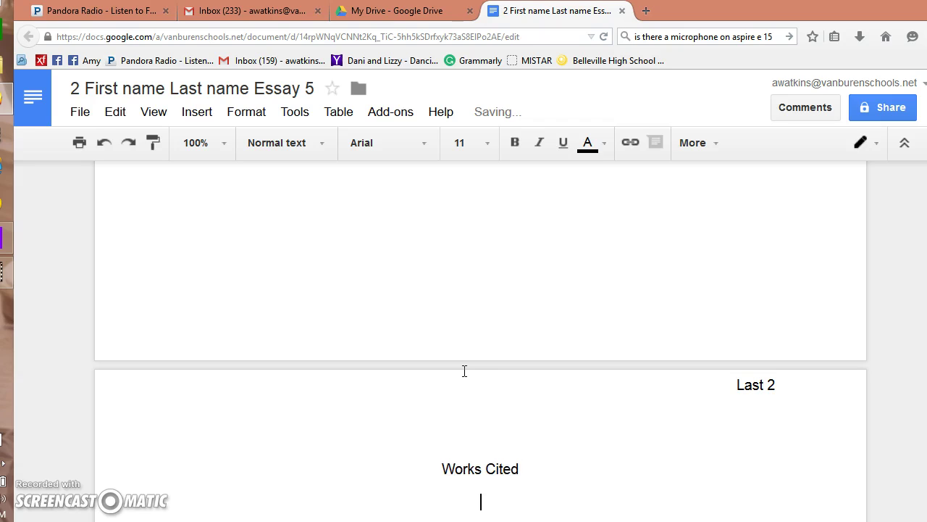
- Left-align the new line beneath the "Works Cited" heading
left_click(240, 116)
mouse_move(281, 340)
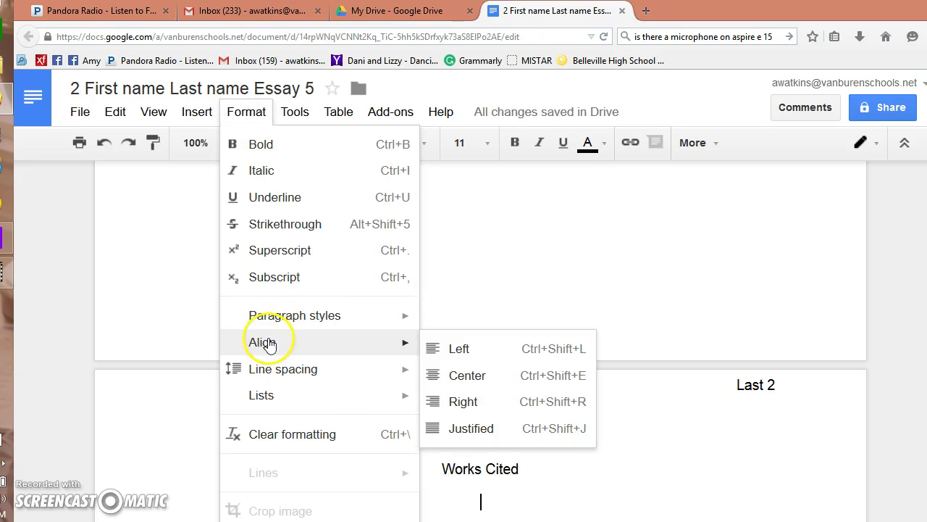
left_click(452, 351)
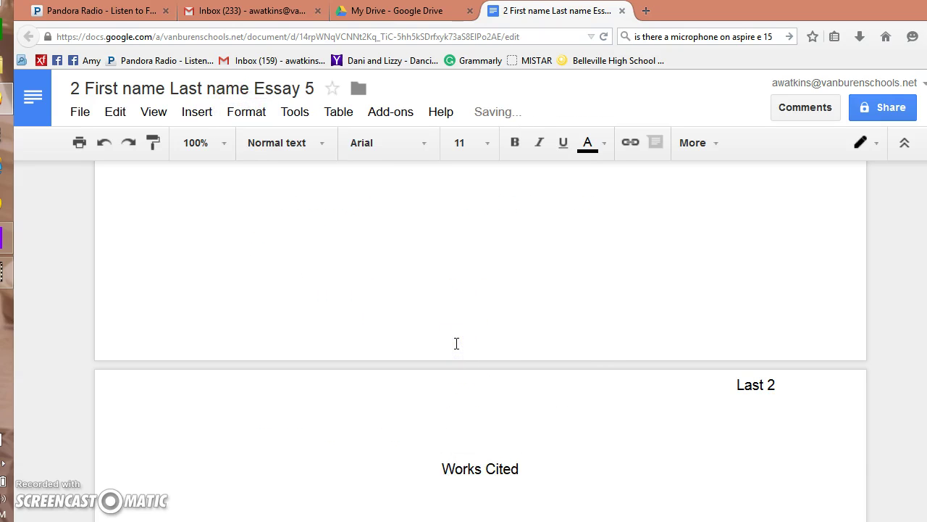
scroll(527, 356, "down", 1)
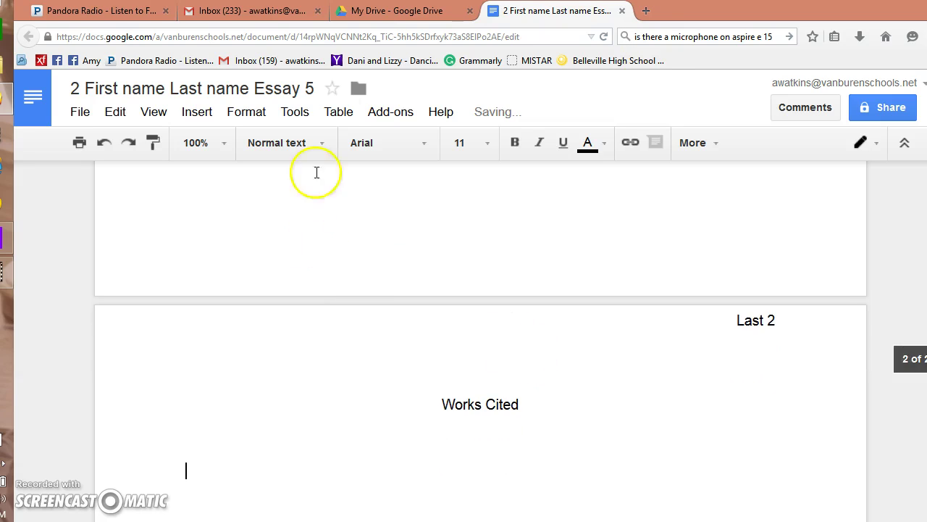
- In a new browser tab, open the MeL Databases page through the Belleville High School site's BHS Media Center page
left_click(647, 11)
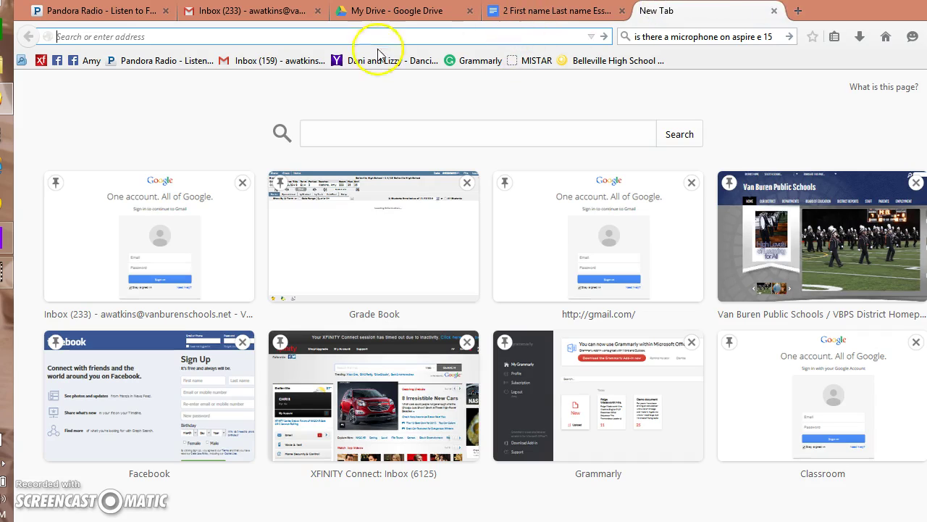
left_click(597, 61)
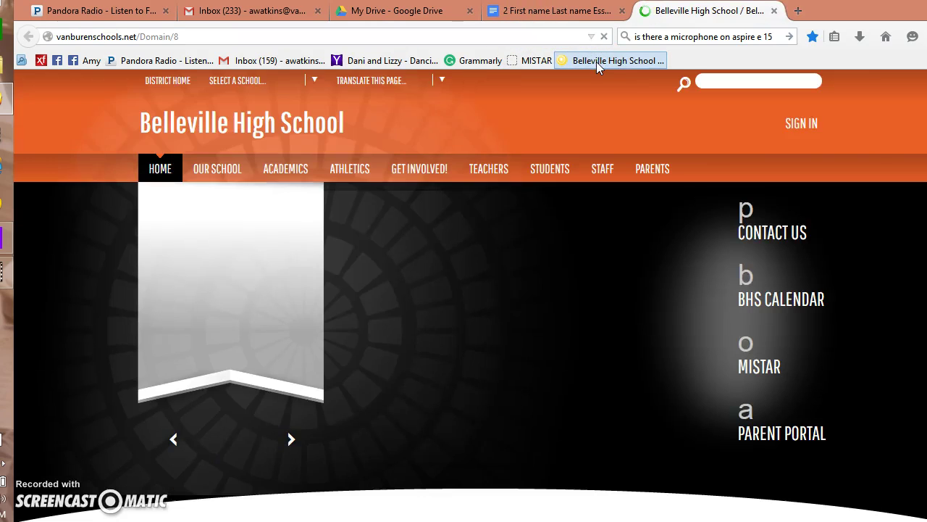
mouse_move(284, 173)
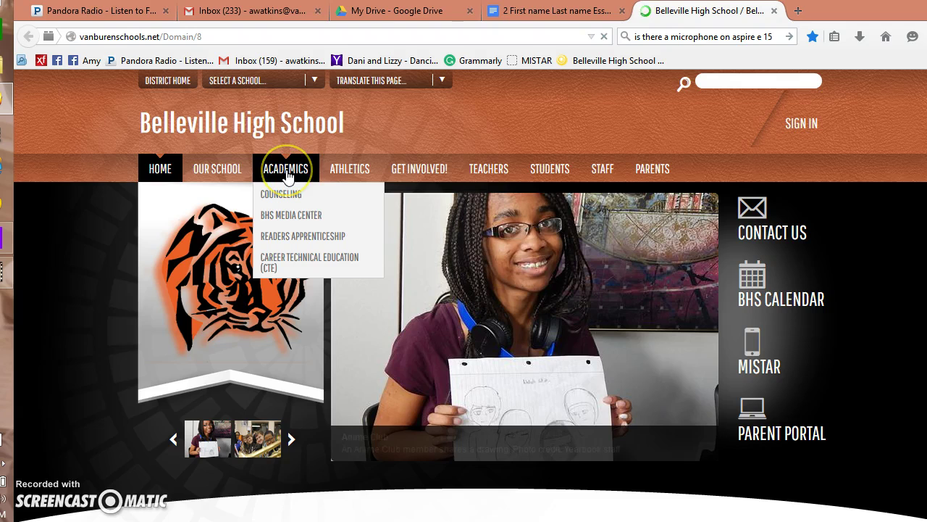
left_click(282, 217)
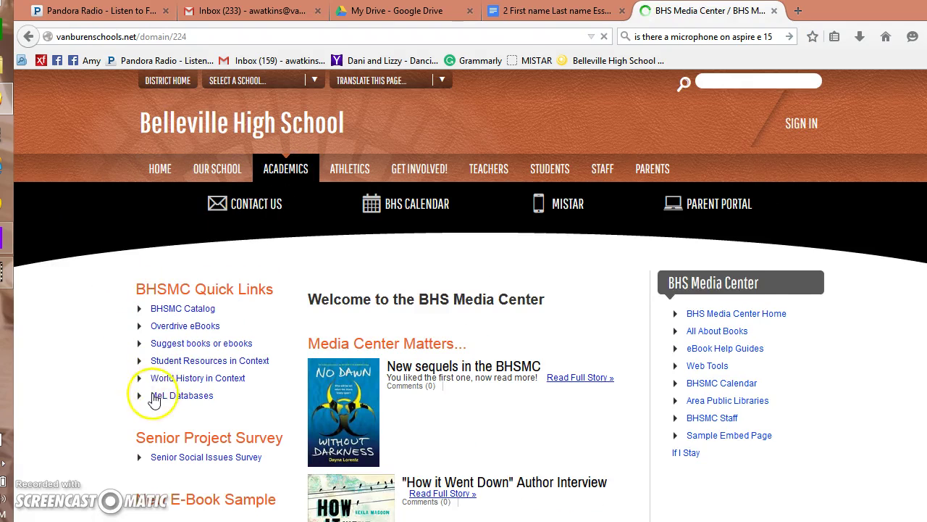
left_click(179, 399)
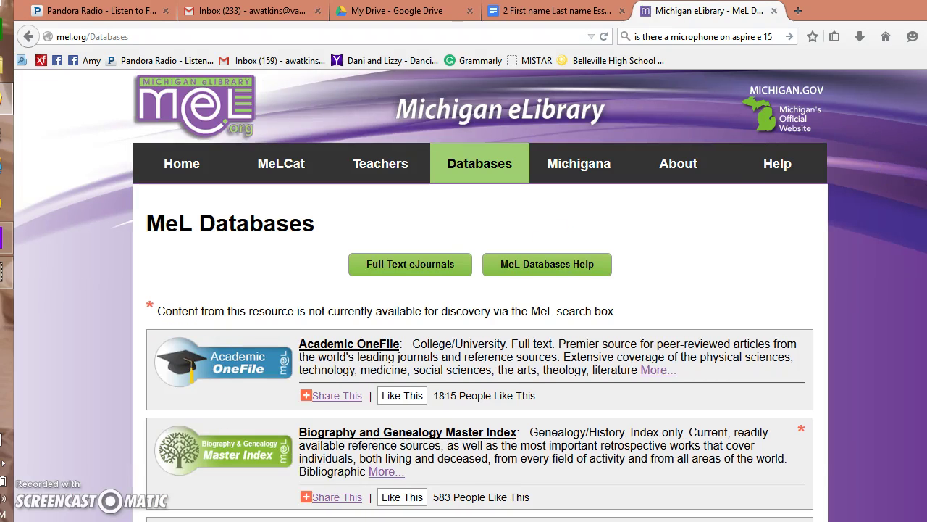
- Find InfoTrac Junior Edition in the MeL database list and open it
scroll(478, 290, "down", 15)
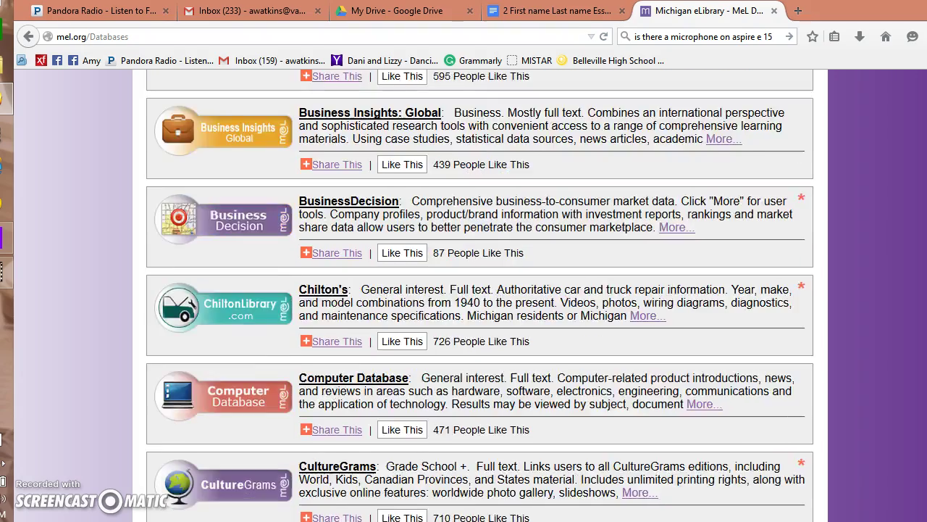
scroll(478, 289, "down", 10)
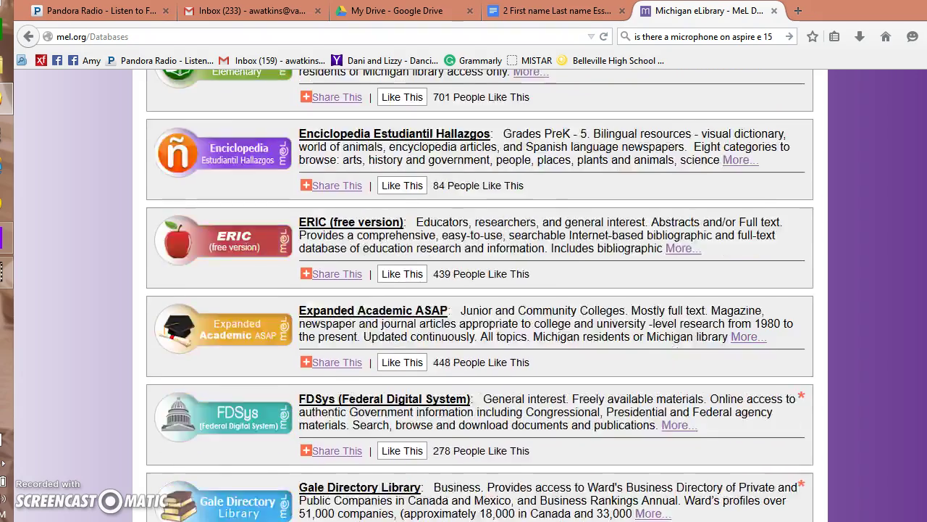
scroll(478, 290, "down", 4)
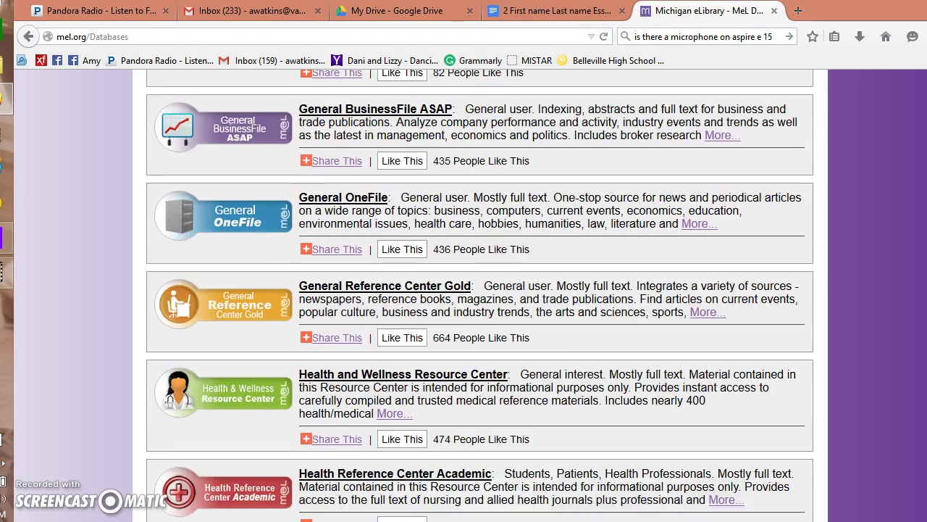
scroll(478, 290, "down", 8)
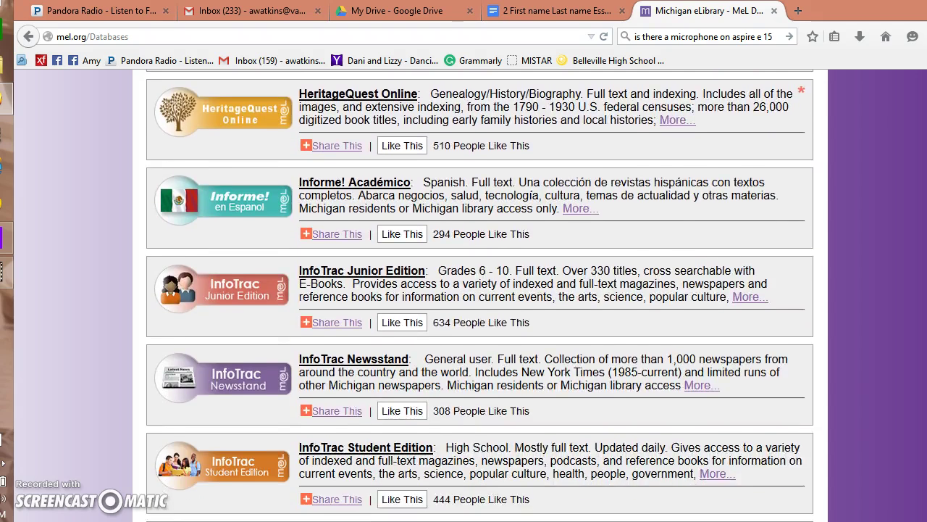
scroll(623, 312, "down", 1)
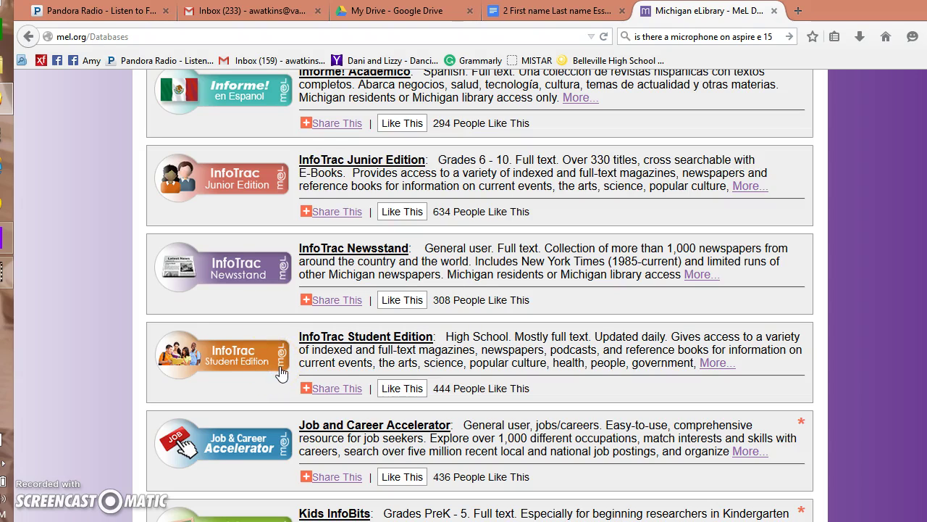
left_click(259, 191)
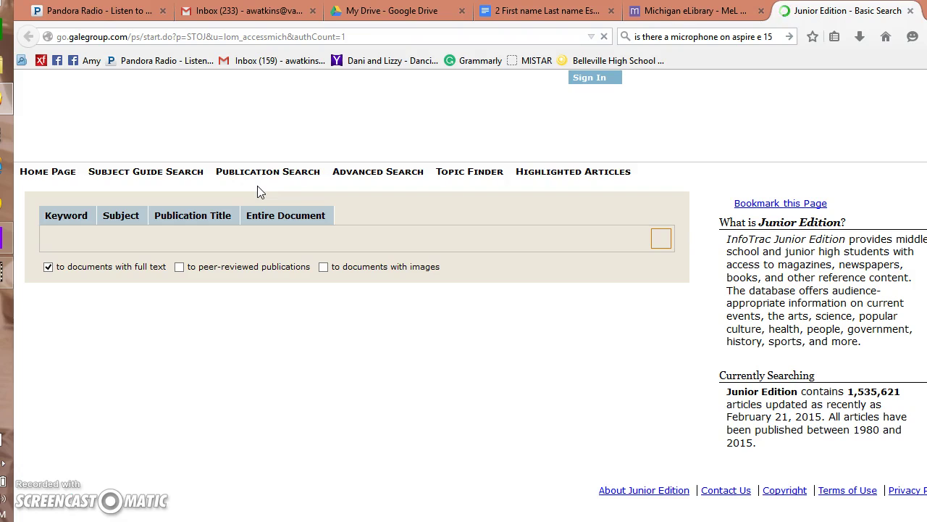
- Run a keyword search in Junior Edition for "teens and sleep"
left_click(106, 288)
left_click(129, 239)
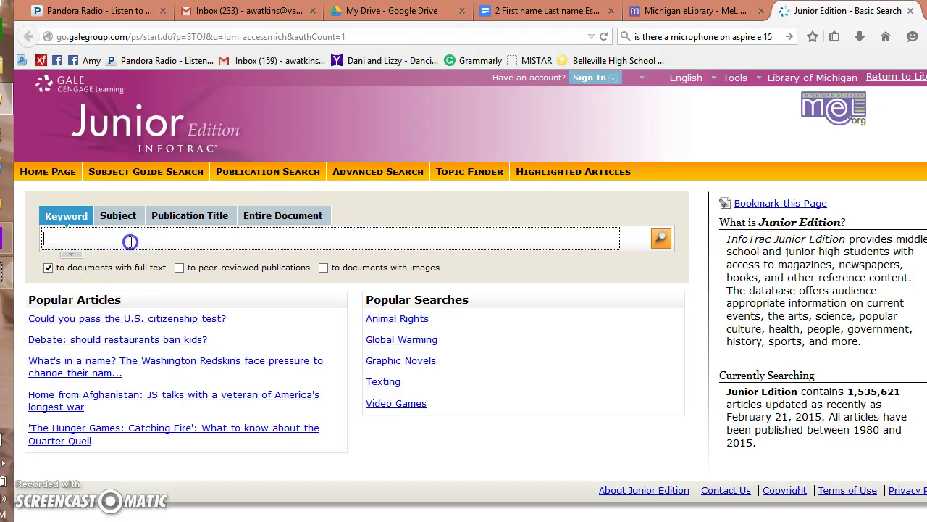
type("teens ")
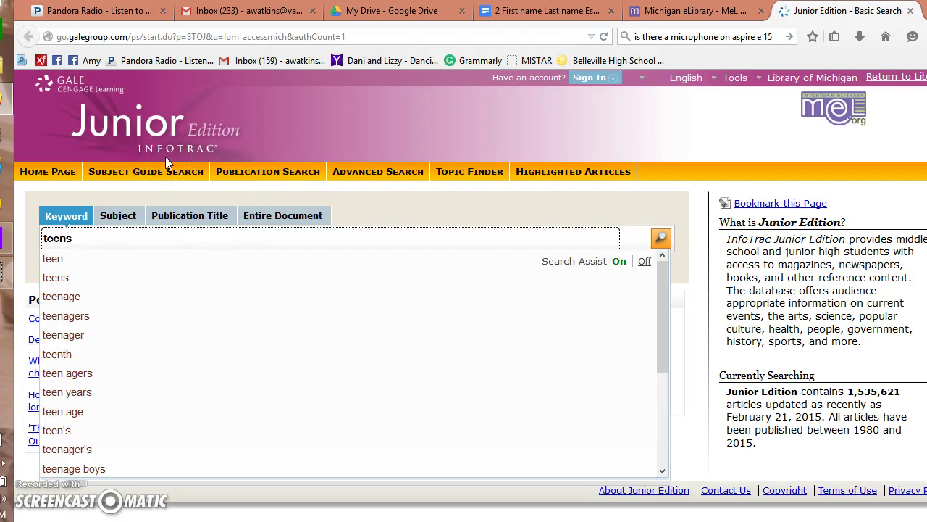
type("and sleep")
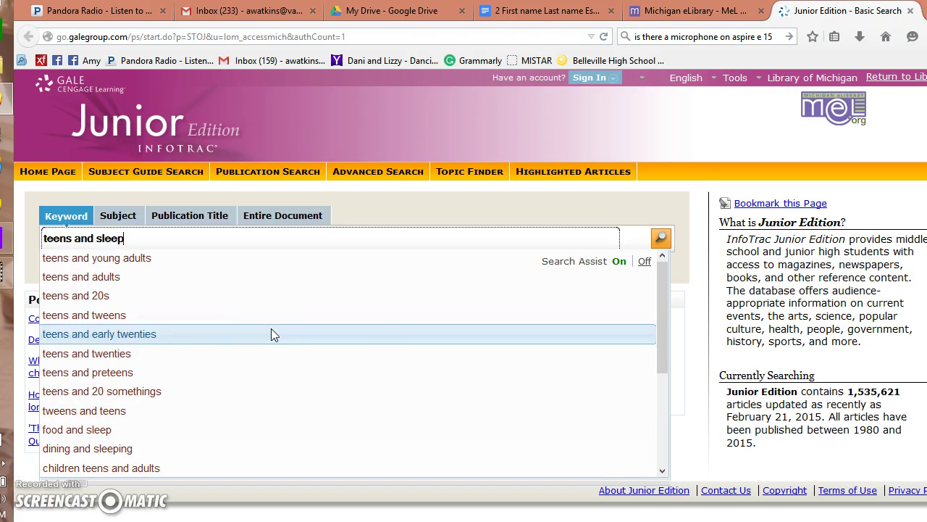
left_click(273, 333)
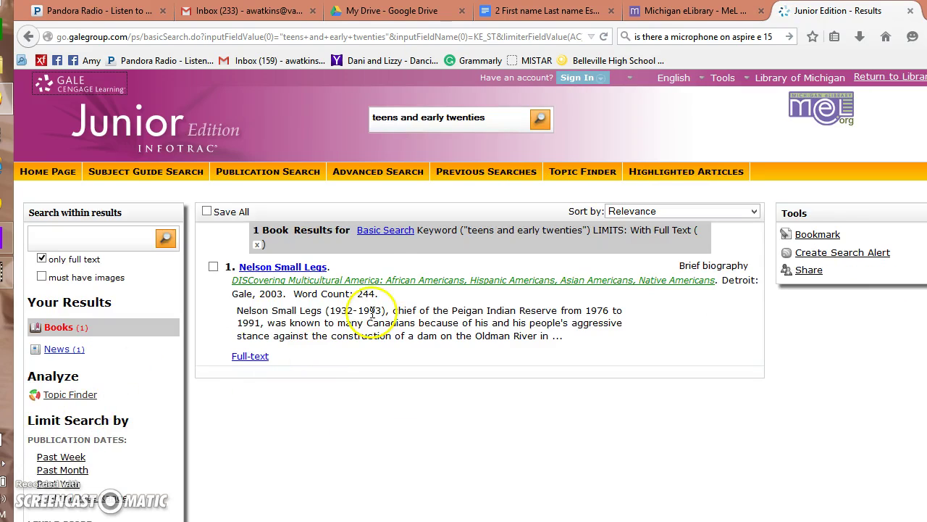
left_click_drag(486, 118, 441, 116)
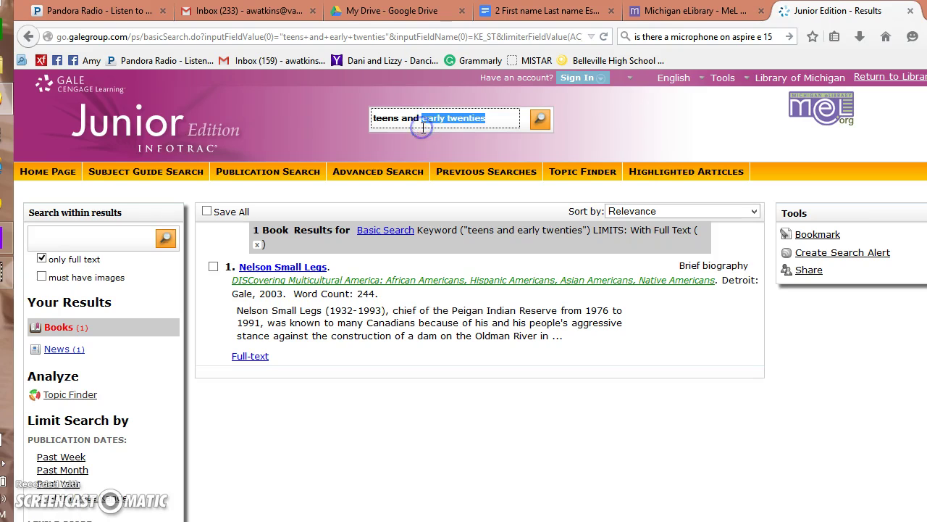
type("sleep")
key("Return")
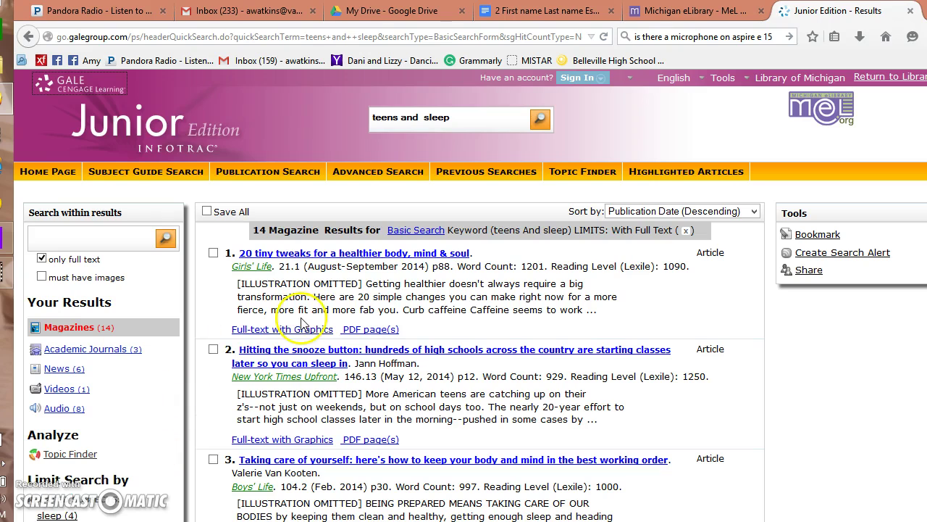
- Open the article "Hitting the snooze button" from the search results and display its citation
left_click(310, 360)
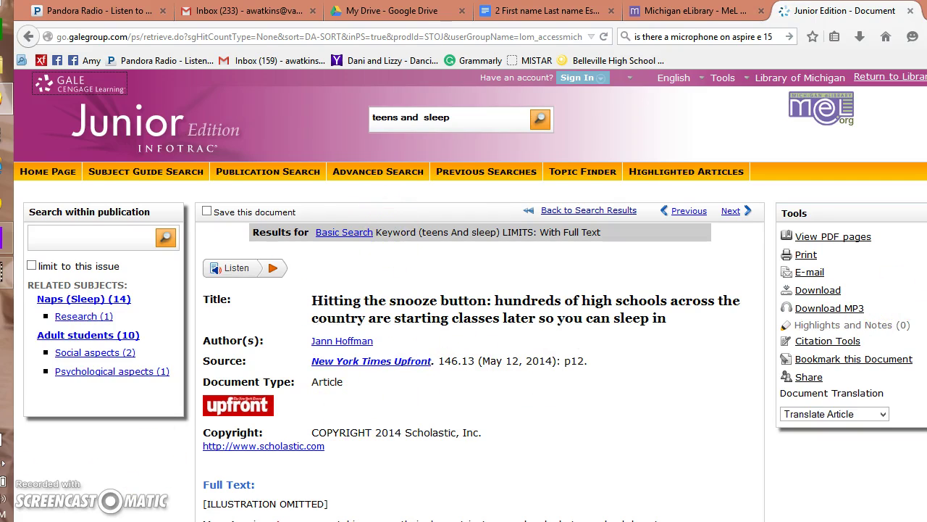
scroll(478, 362, "down", 10)
scroll(479, 362, "up", 10)
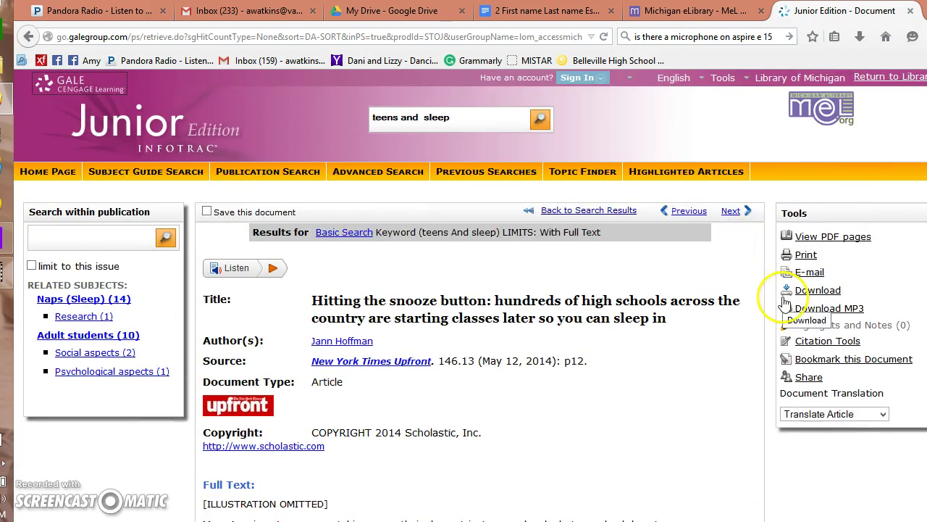
left_click(835, 347)
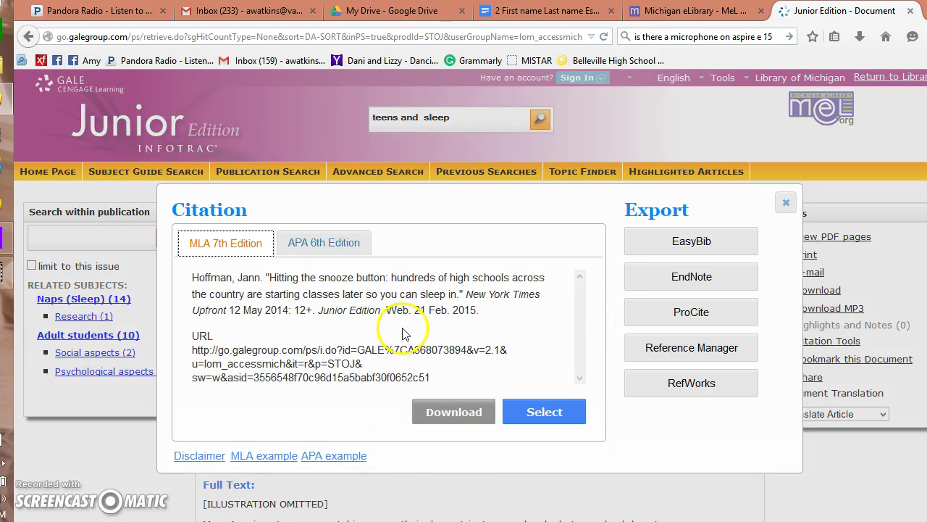
- Copy the article's MLA 7th Edition citation without the URL and paste it beneath "Works Cited" in the Google Docs essay
left_click(484, 317)
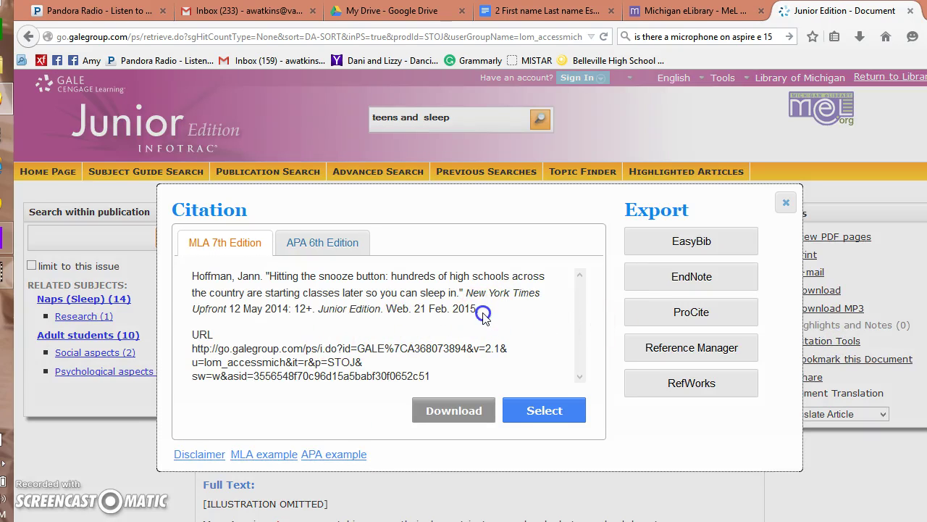
left_click_drag(452, 303, 223, 280)
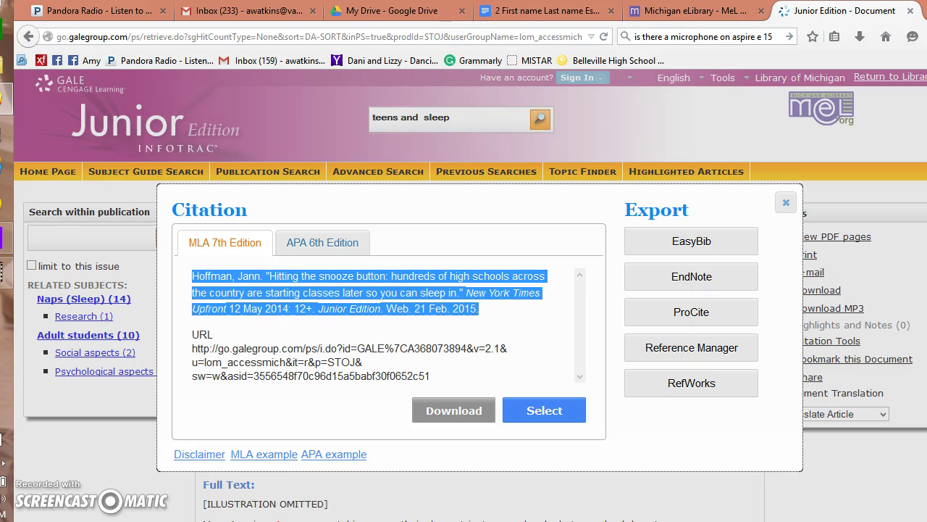
left_click(510, 11)
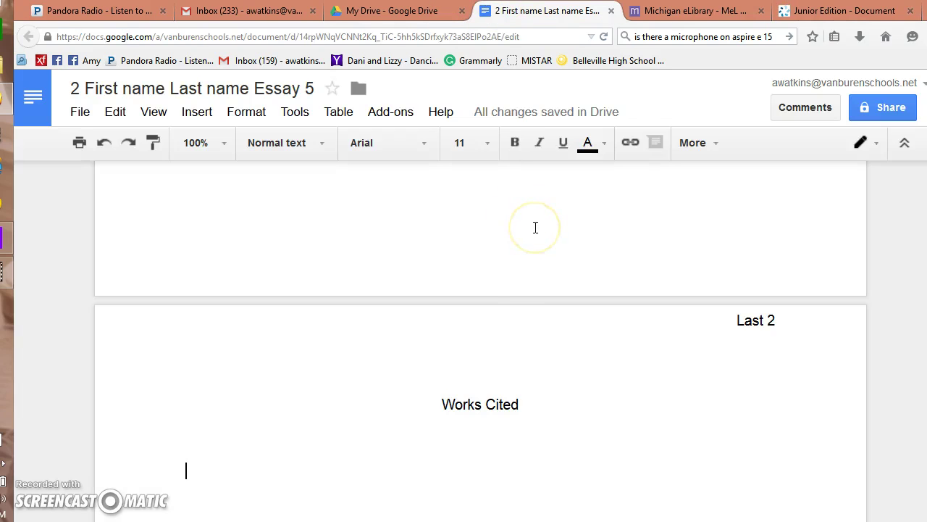
type("Hoffman, Jann. \"Hitting the snooze button: hundreds of high schools across the country are starting classes later so you can sleep in.\" New York Times Upfront 12 May 2014: 12+. Junior Edition. Web. 21 Feb. 2015.")
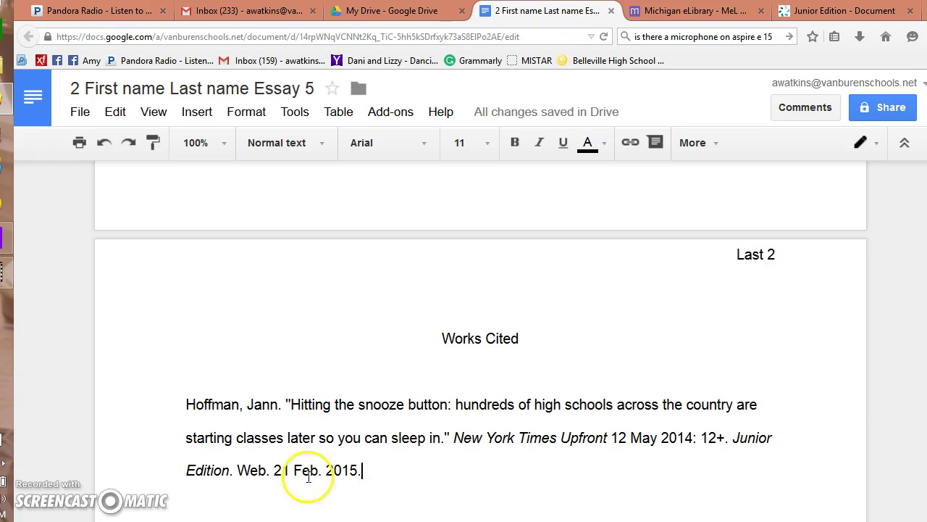
- Indent the second and third lines of the Works Cited entry by one tab, keeping its first line at the margin
left_click(181, 438)
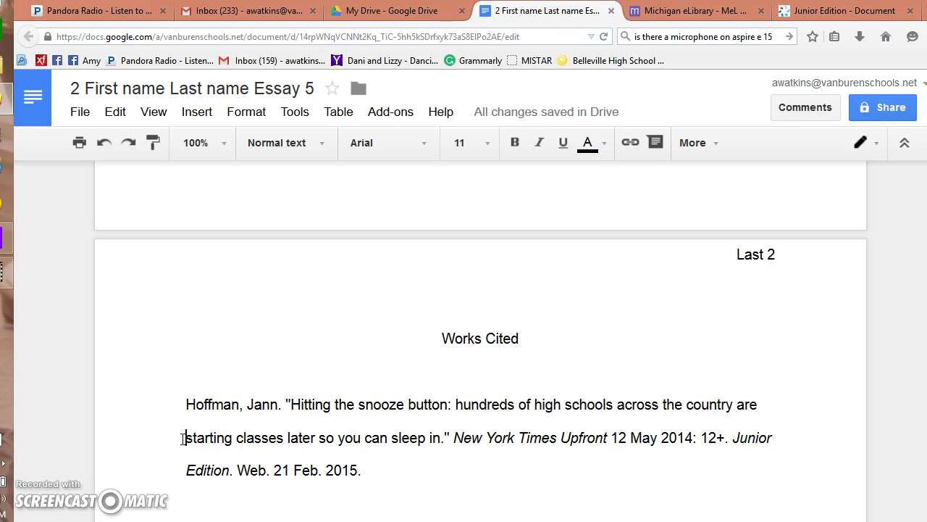
key("Up")
key("Tab")
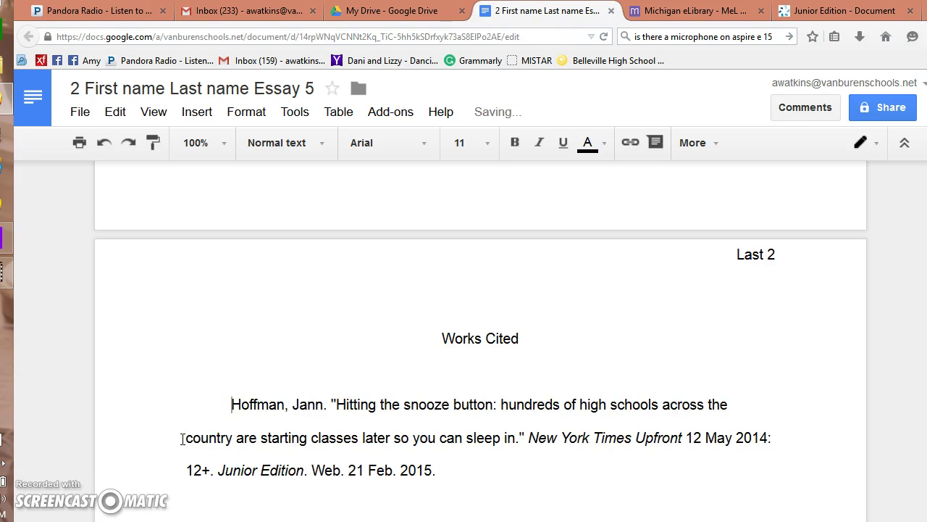
key("BackSpace")
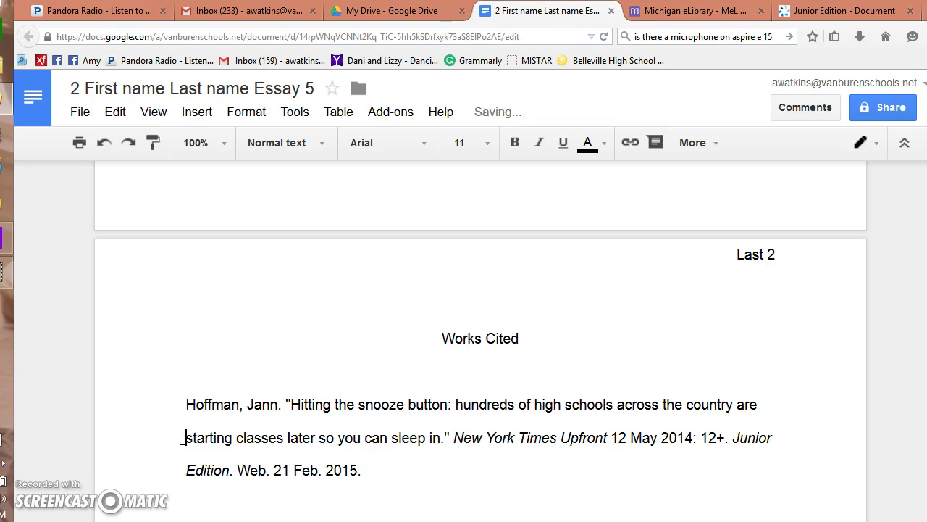
key("Tab")
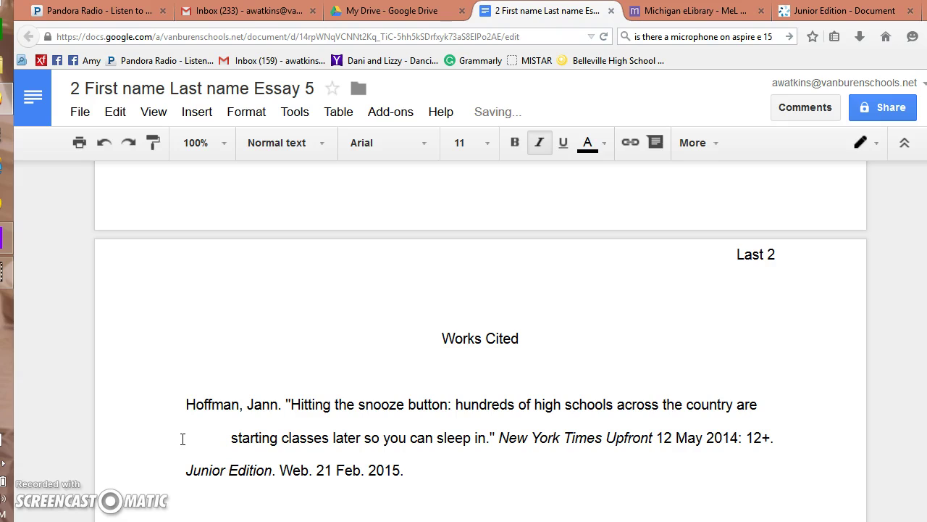
key("Down")
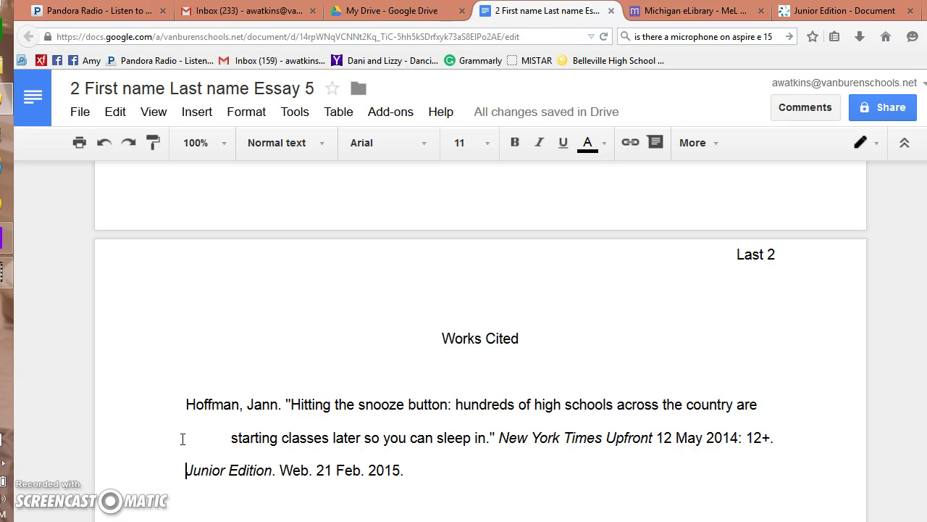
key("Up")
key("Tab")
key("BackSpace")
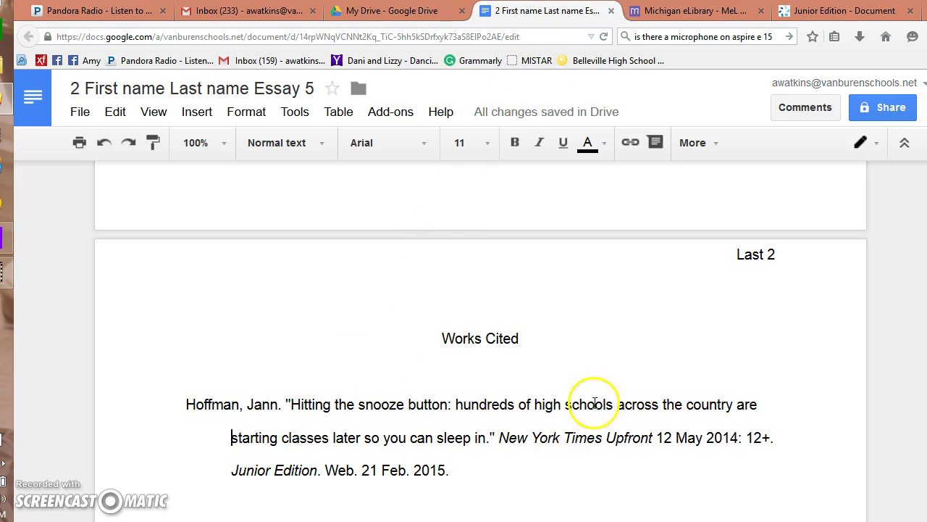
- Copy the article's full URL from the MLA 7th Edition citation in the Junior Edition database
left_click(646, 13)
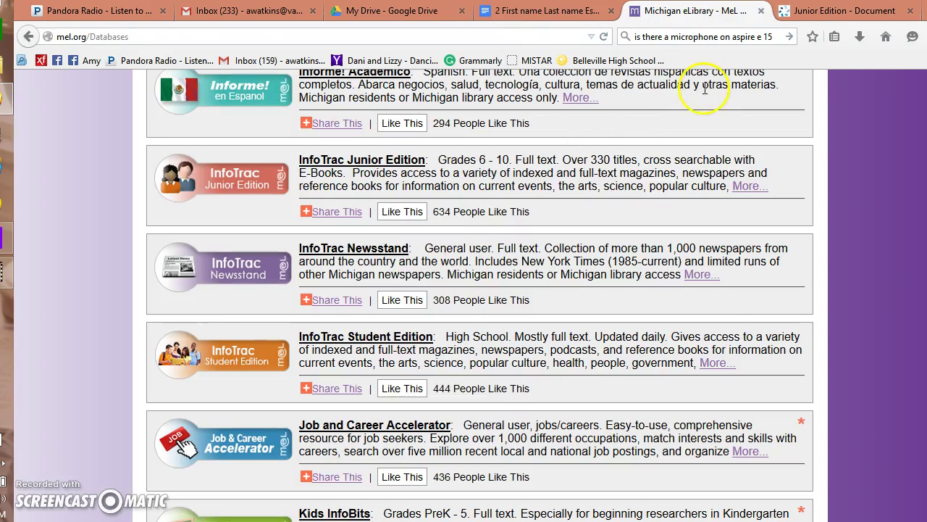
left_click(786, 13)
left_click_drag(430, 376, 190, 349)
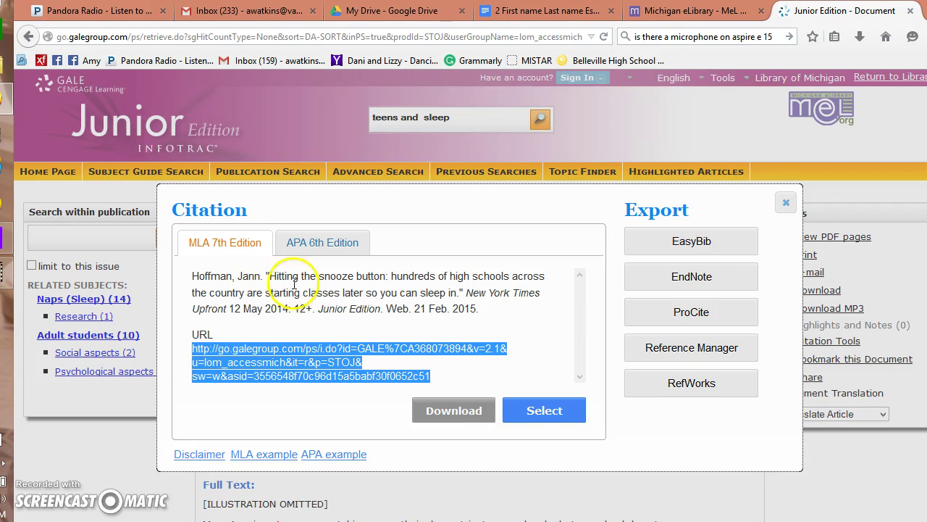
- Back in the Google Docs essay, link the article title in the Works Cited entry to the copied URL
left_click(545, 12)
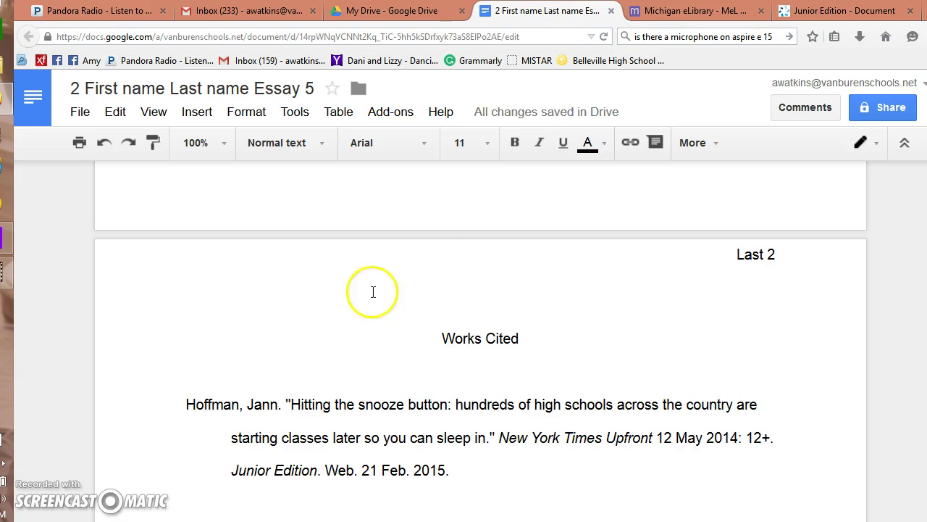
left_click_drag(286, 406, 490, 439)
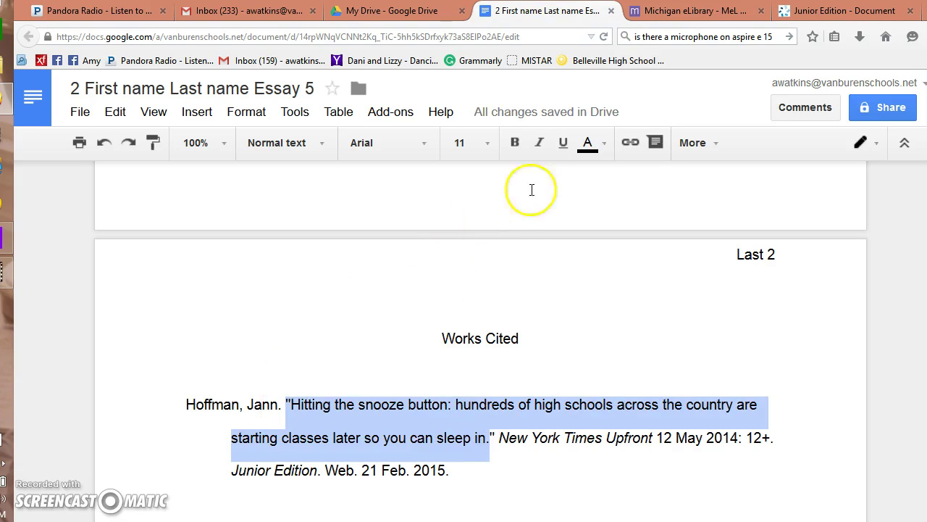
left_click(631, 144)
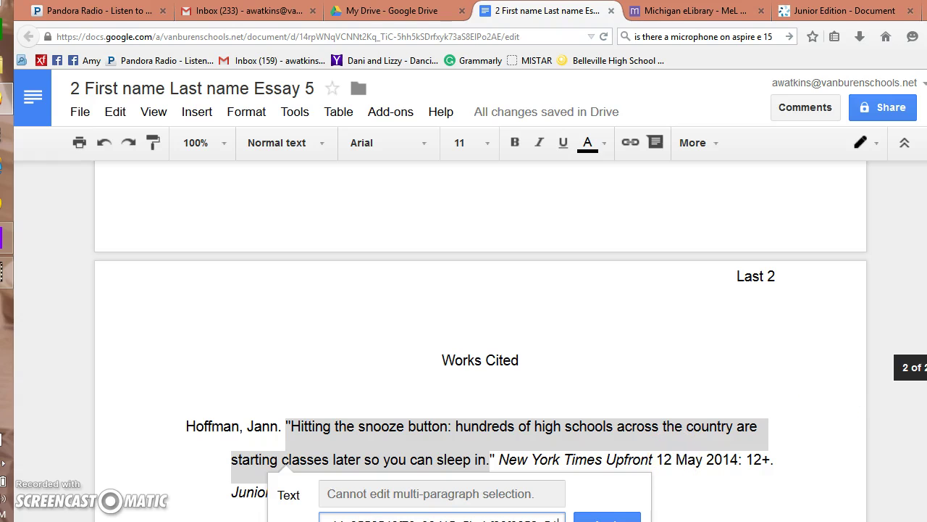
scroll(636, 370, "down", 5)
scroll(636, 370, "up", 4)
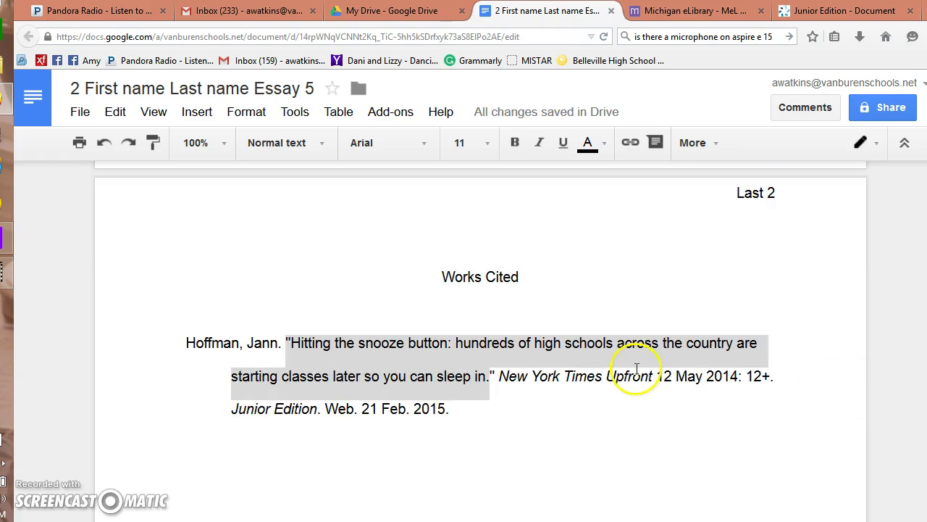
left_click(630, 143)
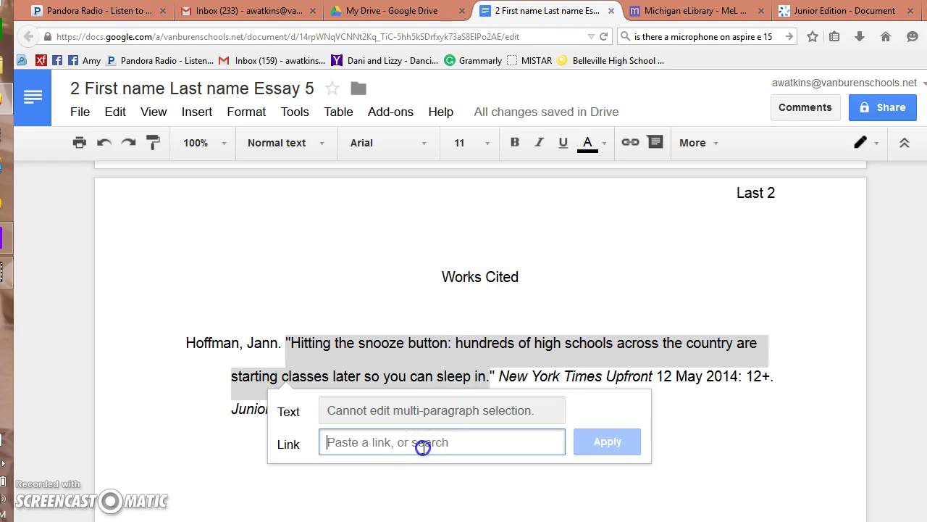
key("ctrl+v")
left_click(594, 440)
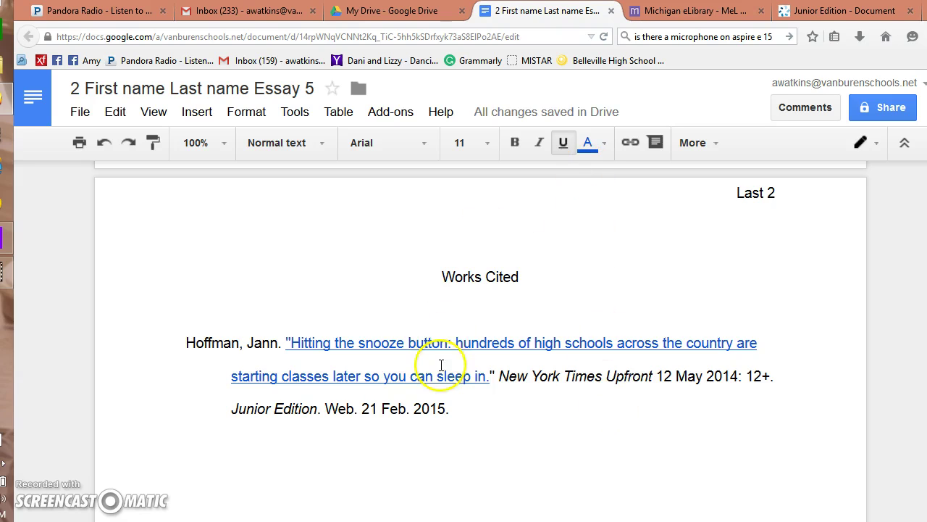
- Replace the Junior Edition page with a Yahoo web search for "teens and sleep"
left_click(656, 12)
left_click(812, 14)
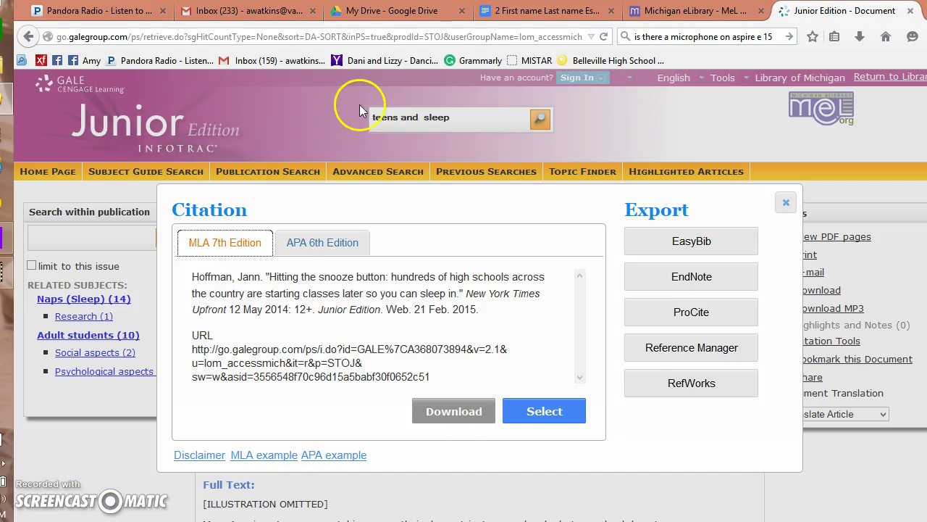
double_click(657, 37)
type("teens")
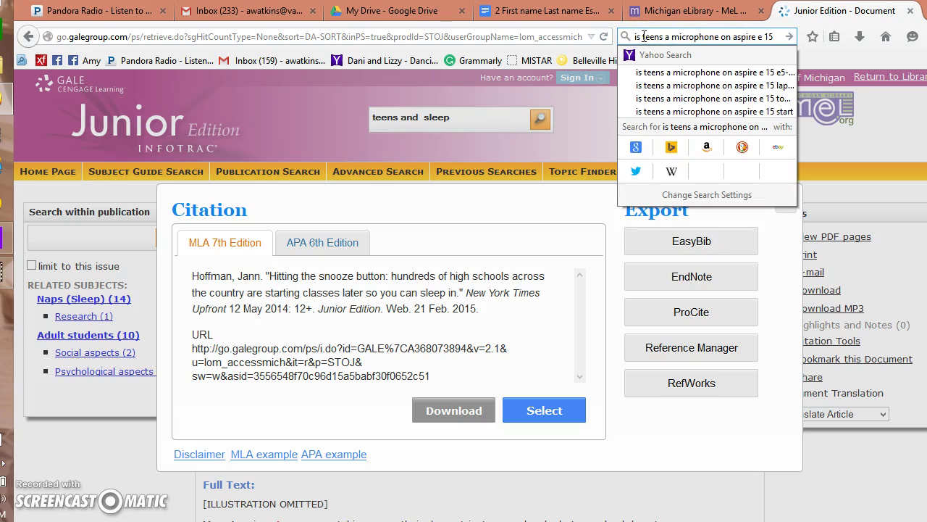
triple_click(643, 36)
type("teens and sleep")
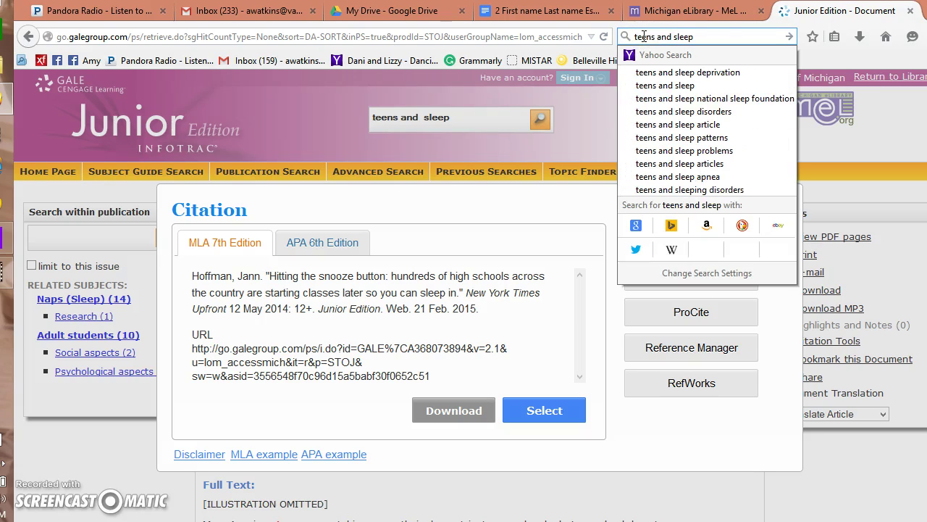
key("Return")
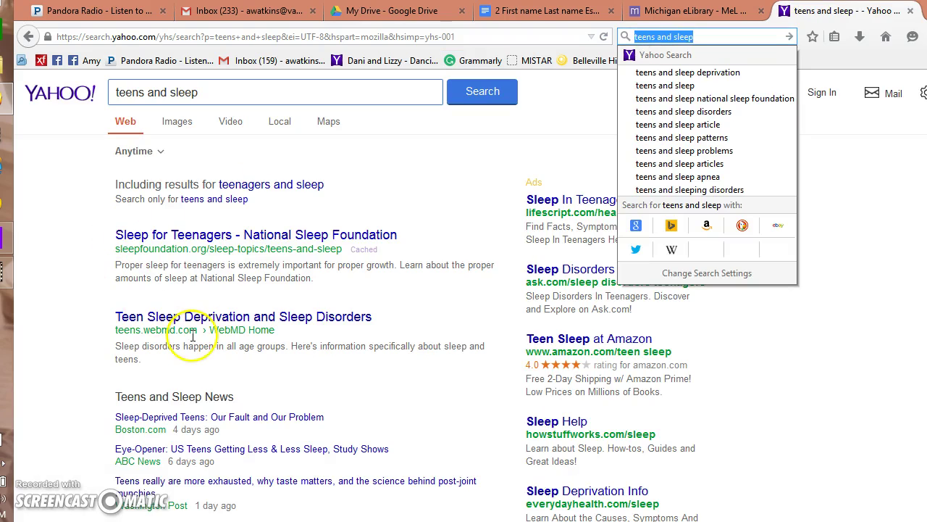
- Open the "Sleep for Teenagers - National Sleep Foundation" result, skim the article, and copy the page's web address
left_click(335, 241)
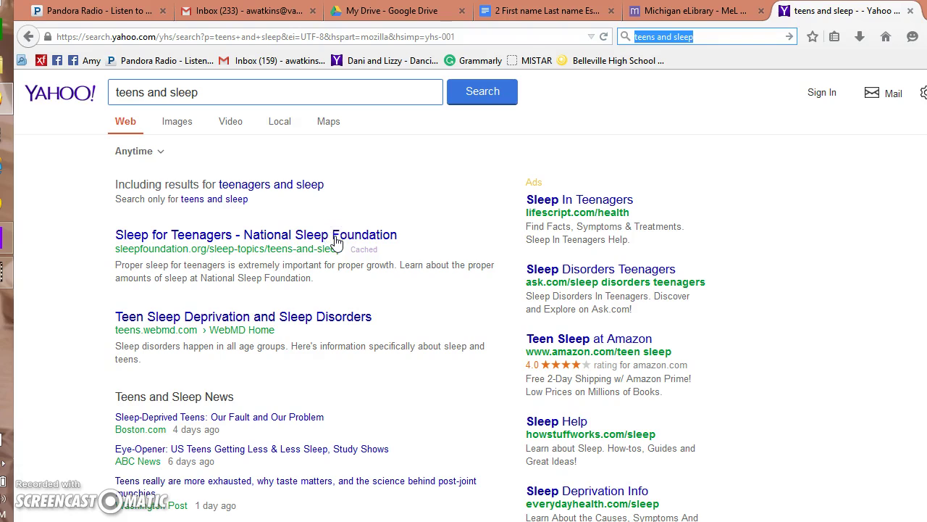
left_click(335, 242)
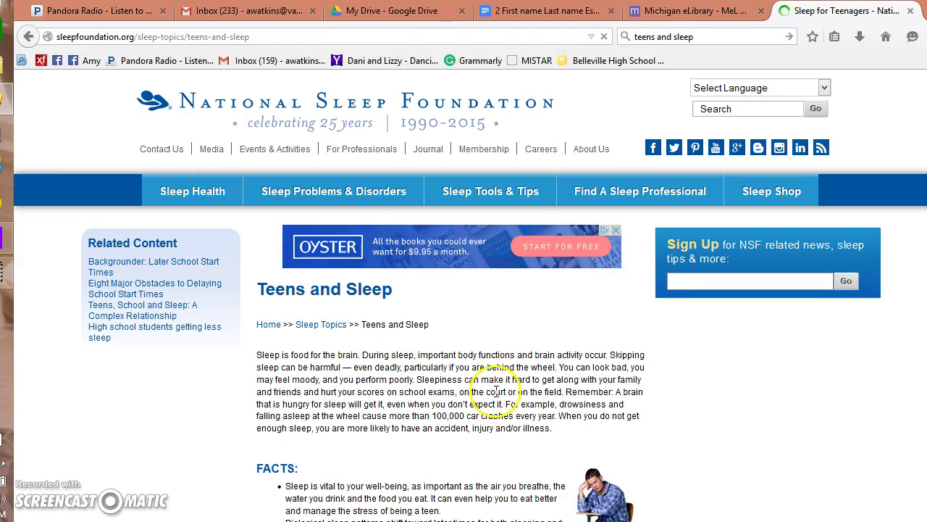
scroll(464, 290, "down", 6)
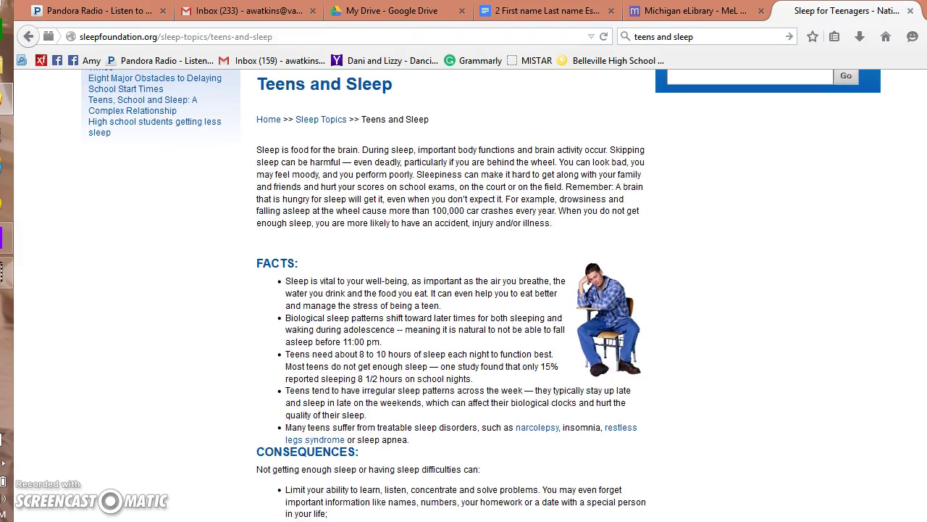
scroll(464, 290, "up", 8)
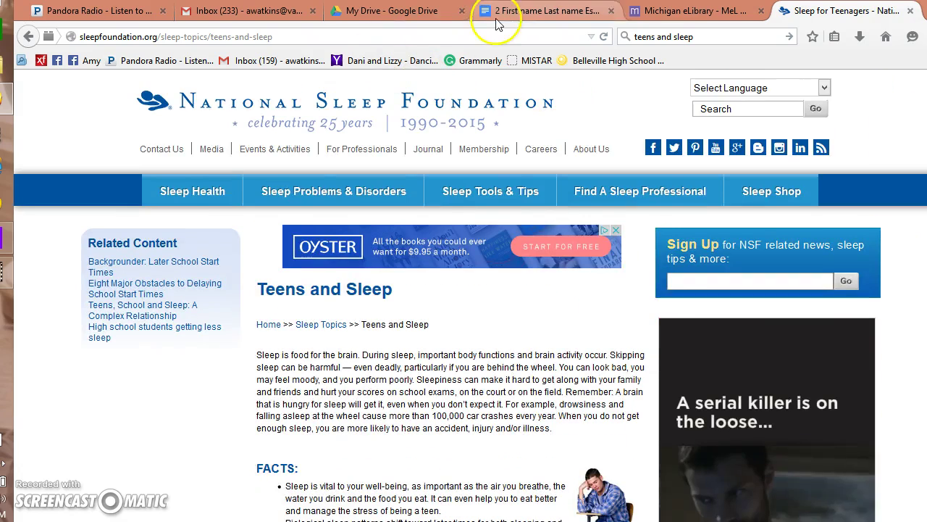
left_click(366, 38)
key("ctrl+c")
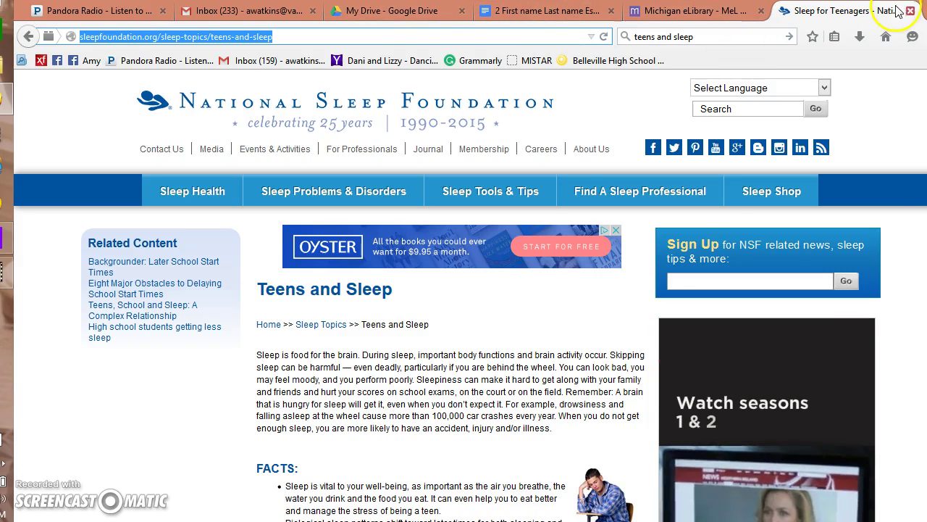
- Open easybib.com in a new browser tab
left_click(920, 10)
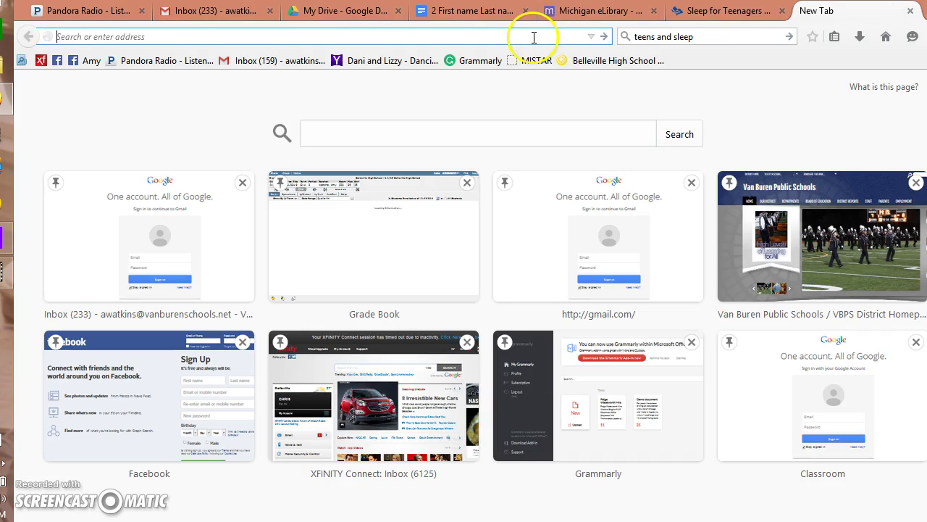
type("easybib.com")
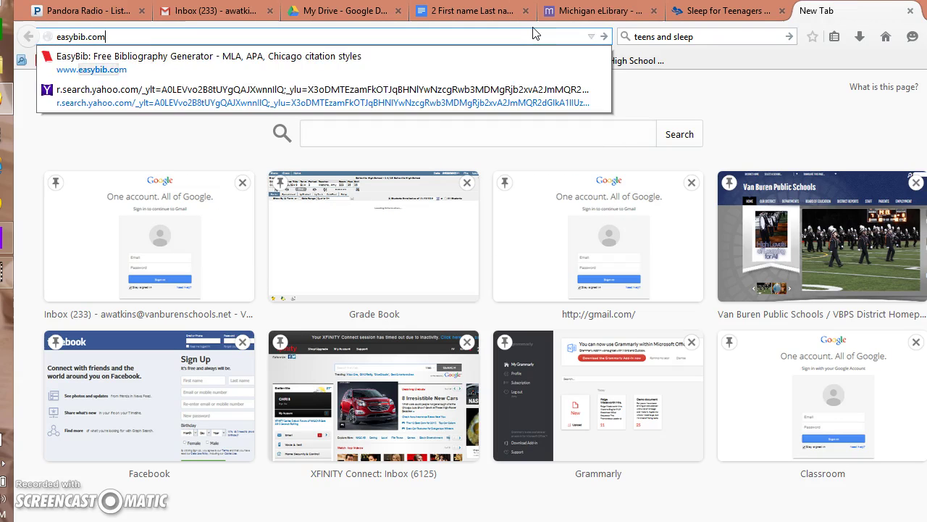
key("Return")
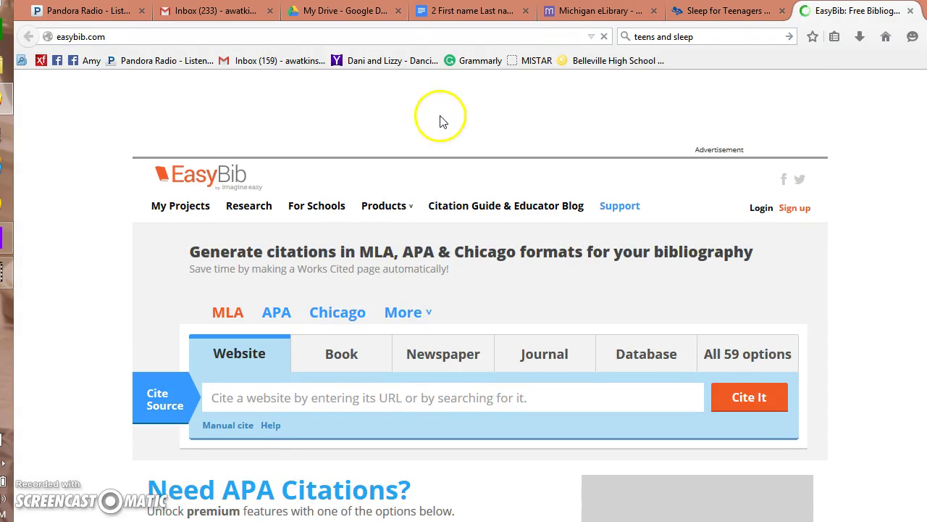
- Look up the copied sleepfoundation.org address as an MLA website source and choose the matching page to cite
left_click(258, 427)
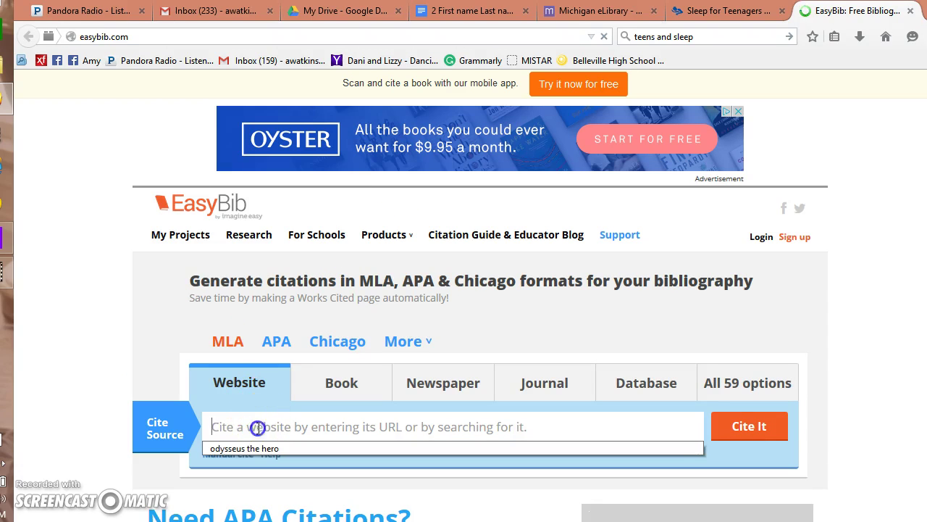
key("ctrl+v")
left_click(740, 426)
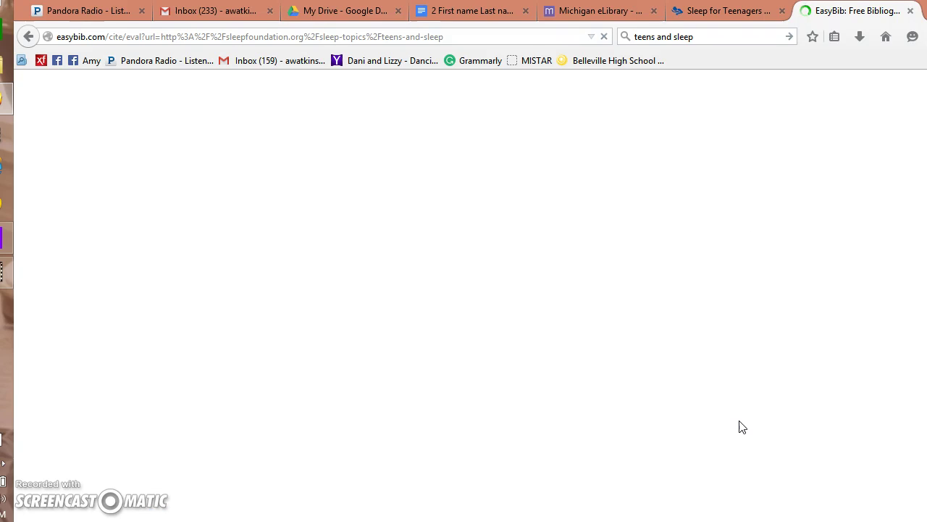
left_click(752, 392)
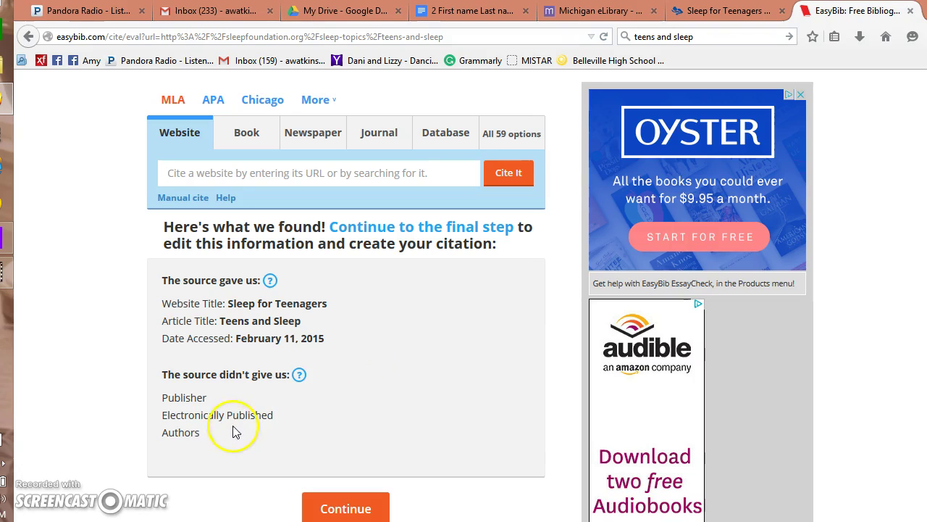
- Check the National Sleep Foundation page for the publisher, publication date and authors that EasyBib lists as missing
left_click_drag(209, 435, 176, 391)
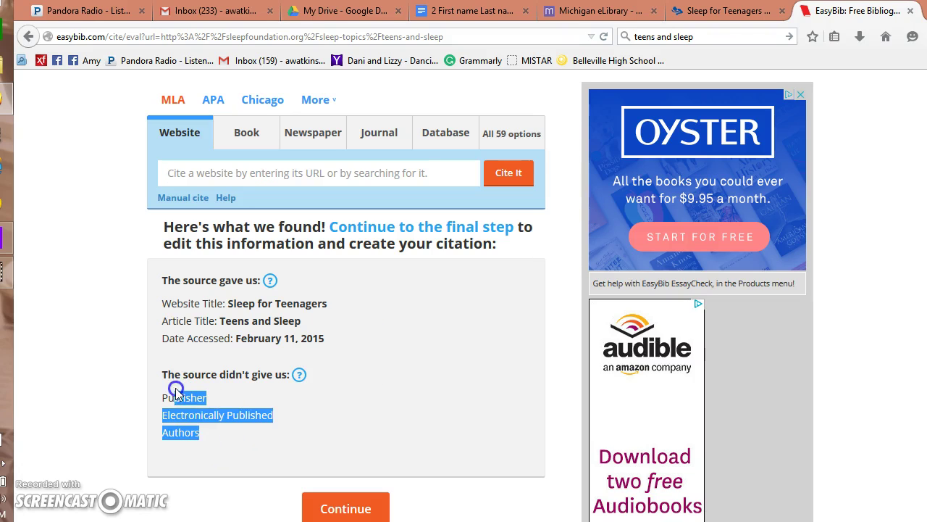
left_click(741, 13)
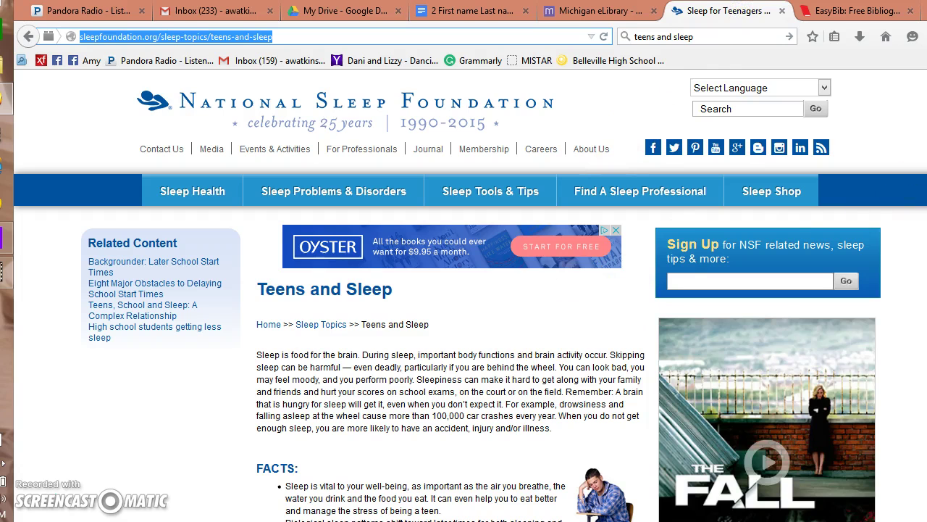
scroll(470, 333, "down", 2)
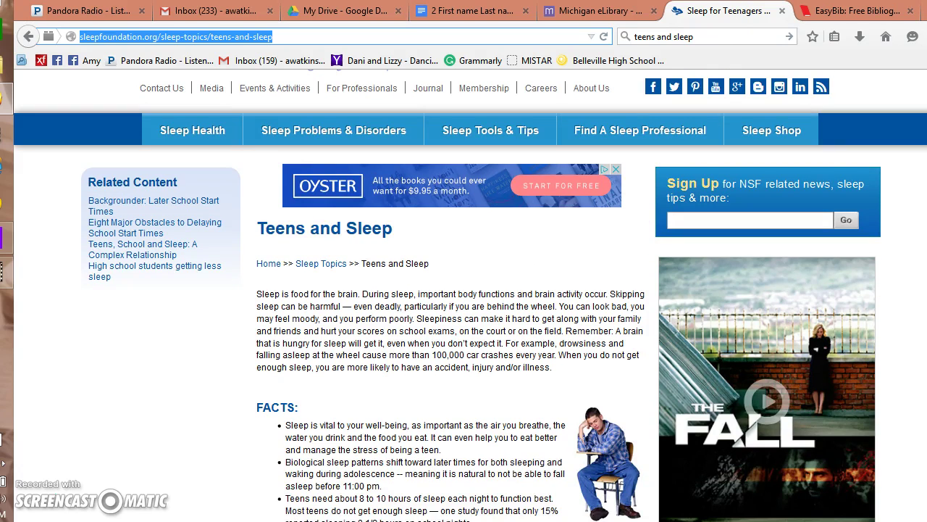
scroll(470, 290, "down", 5)
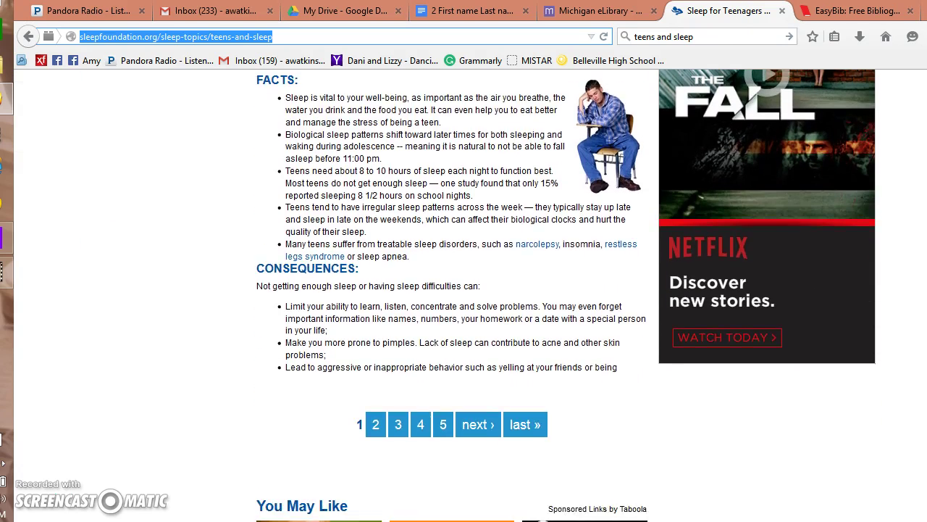
scroll(470, 290, "down", 4)
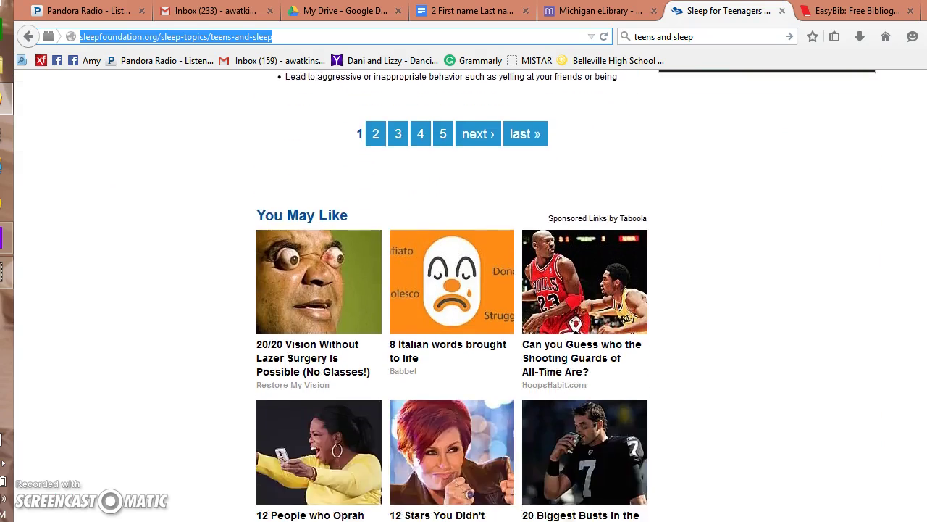
scroll(470, 290, "up", 10)
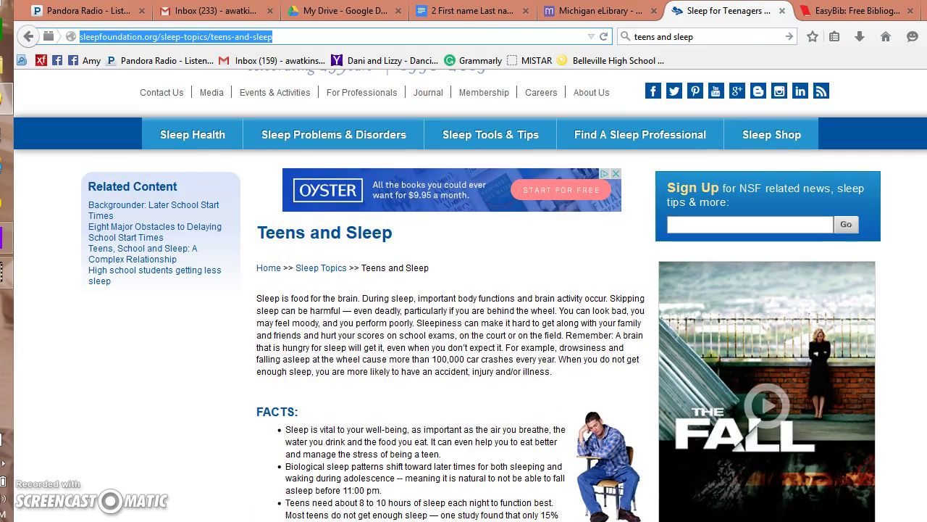
scroll(470, 296, "up", 1)
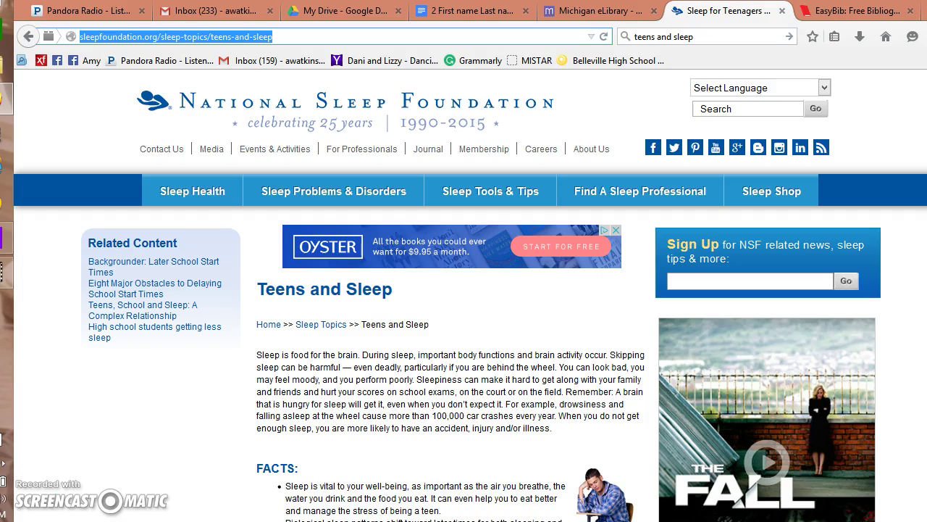
left_click(855, 11)
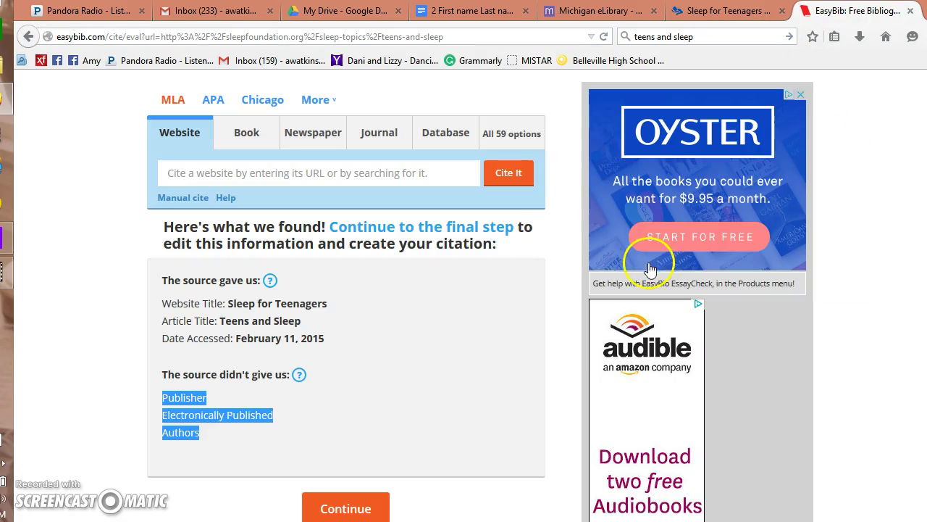
- Continue to the final step, review the source details, and create the MLA website citation for "Teens and Sleep" with the missing fields left blank
left_click(340, 510)
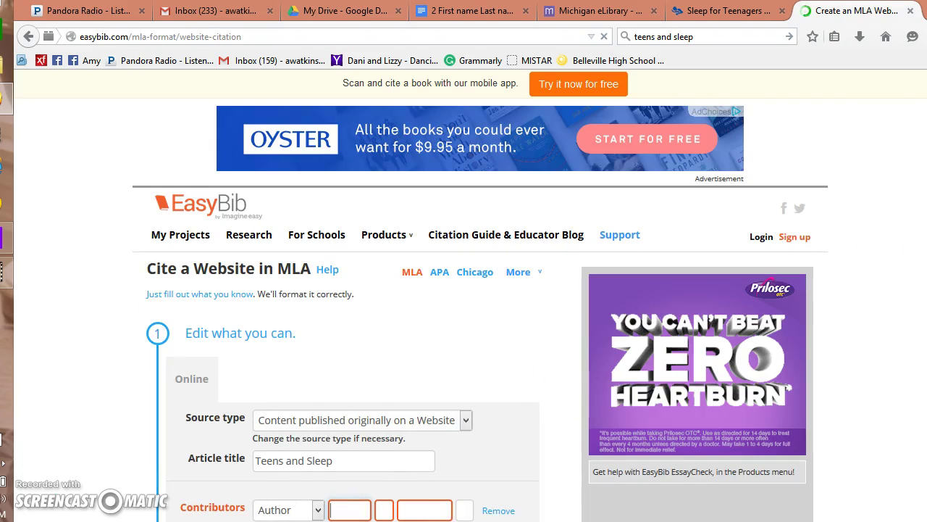
scroll(127, 504, "down", 4)
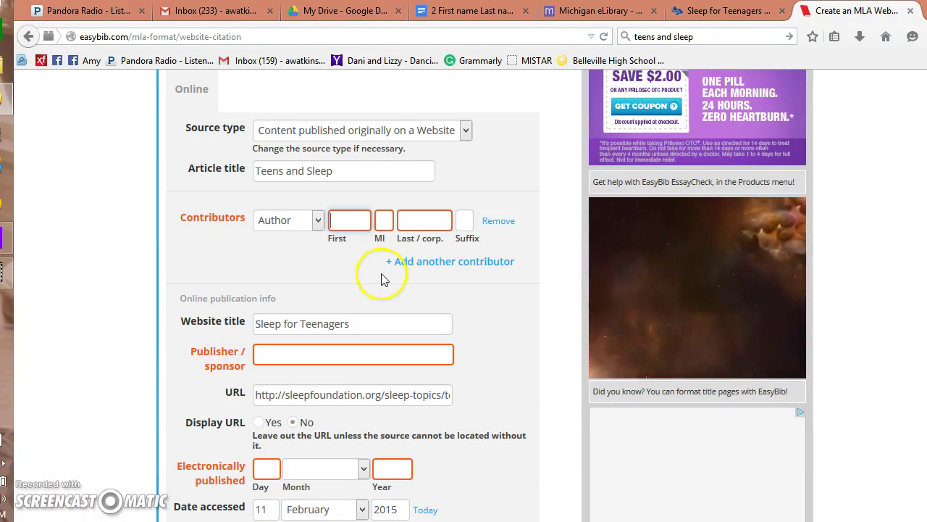
scroll(384, 280, "down", 2)
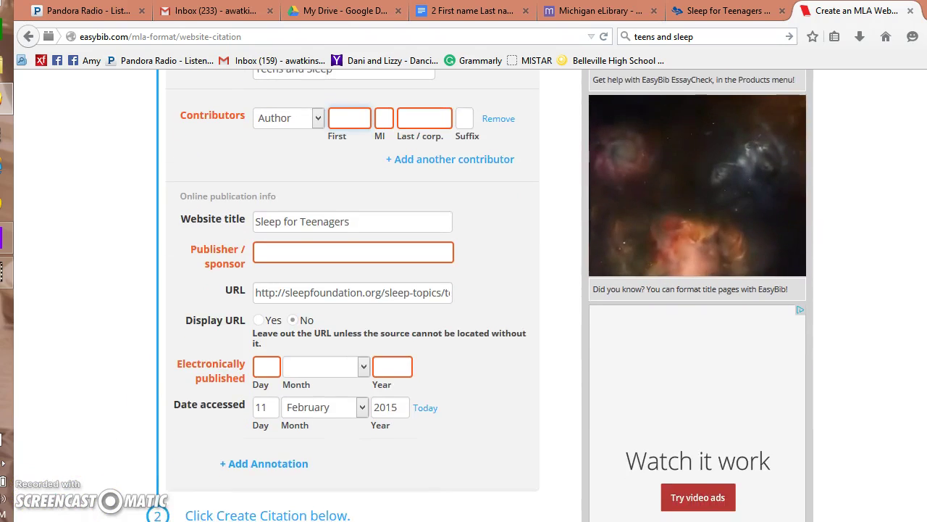
scroll(341, 326, "down", 2)
left_click(317, 458)
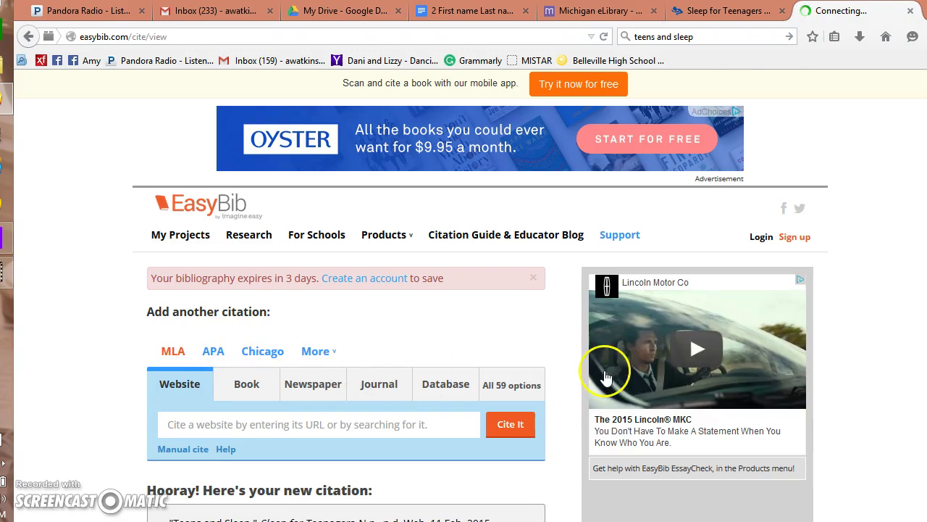
- Review the generated MLA citation for "Teens and Sleep" and go to the browser's web search
scroll(471, 296, "down", 2)
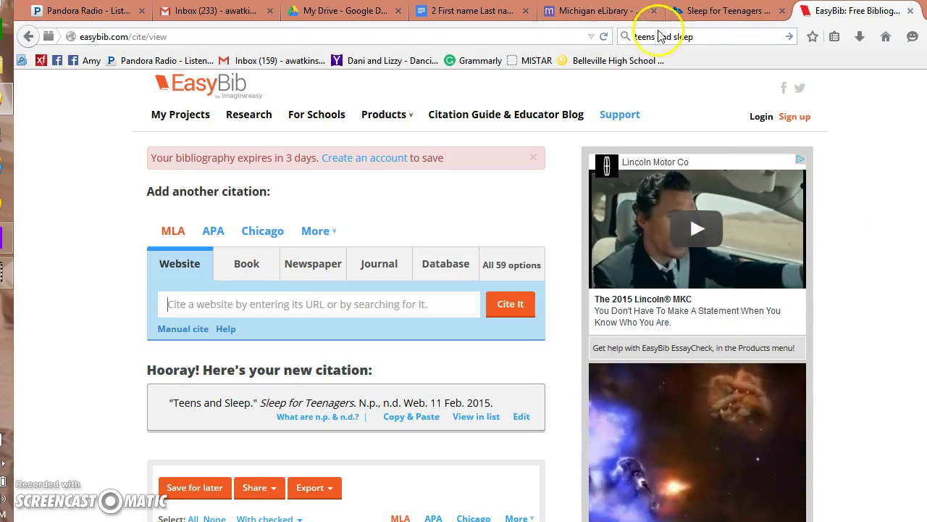
left_click(702, 35)
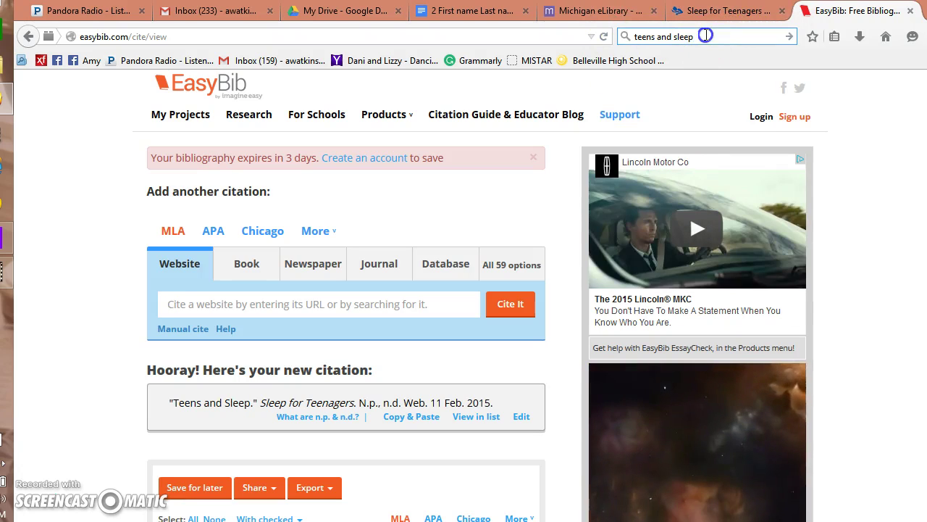
left_click(705, 35)
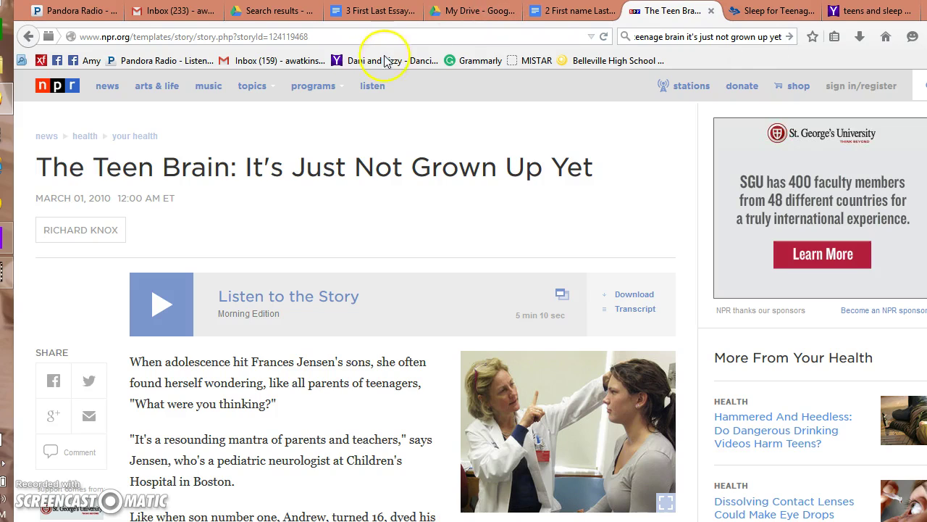
- Copy the web address of the NPR article and open easybib.com in the teens-and-sleep search results tab
left_click_drag(348, 36, 78, 36)
key("ctrl+c")
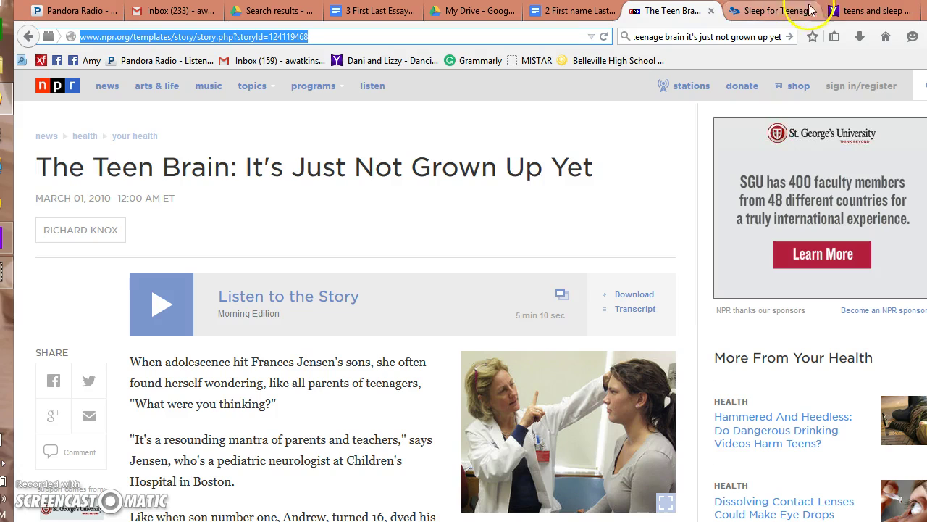
left_click(870, 11)
left_click(428, 36)
type("e")
key("BackSpace")
type("easybib.com")
key("Return")
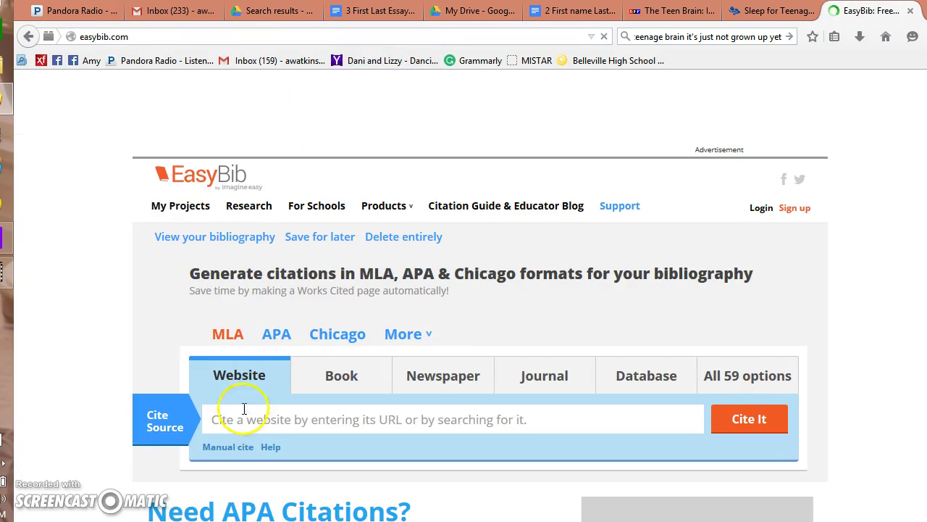
- Look up the copied NPR address as an MLA website source and continue to the form for editing its details
key("ctrl+v")
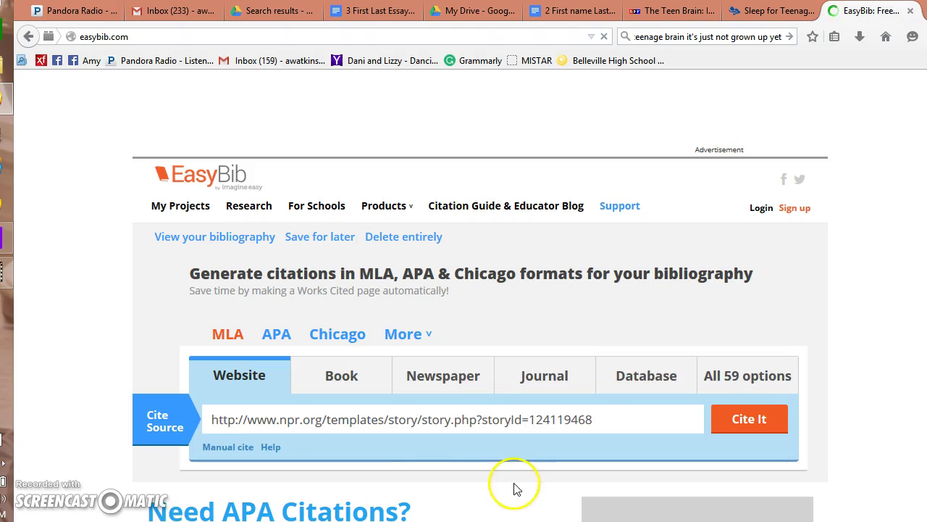
left_click(748, 449)
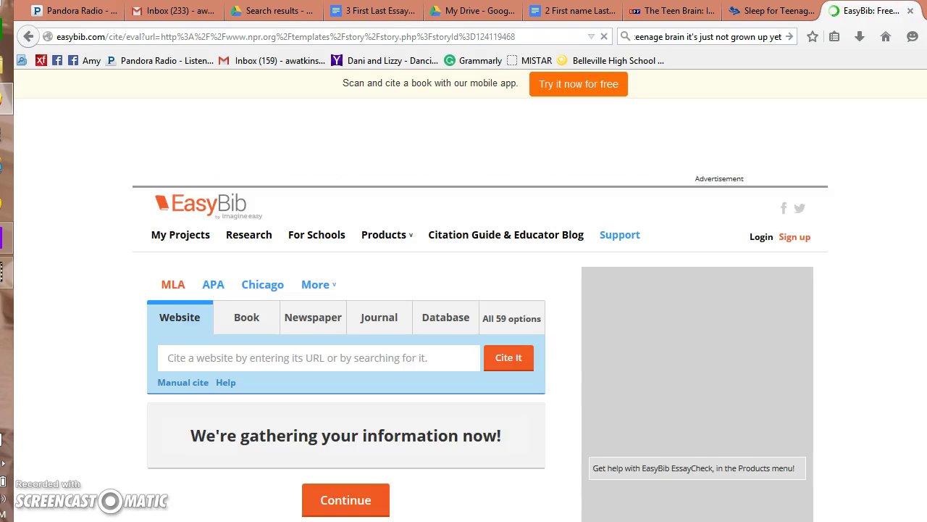
scroll(464, 289, "down", 4)
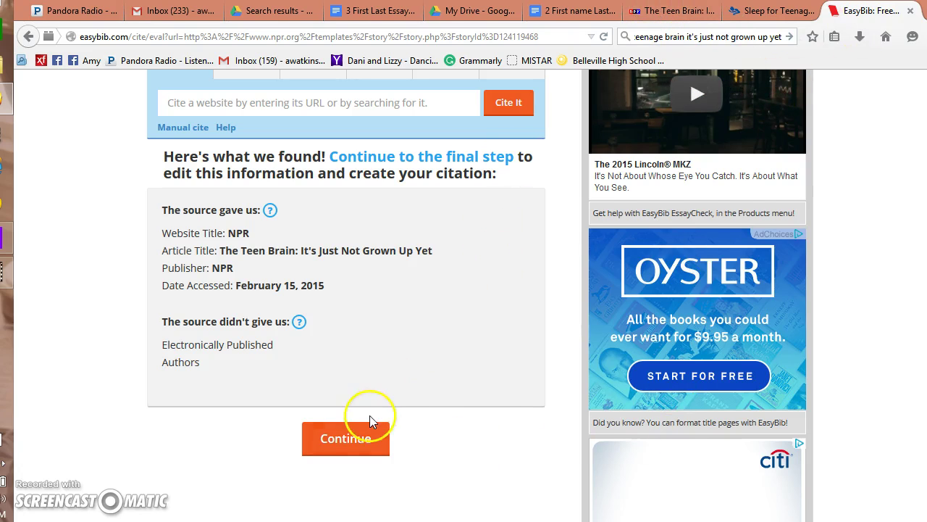
left_click(348, 453)
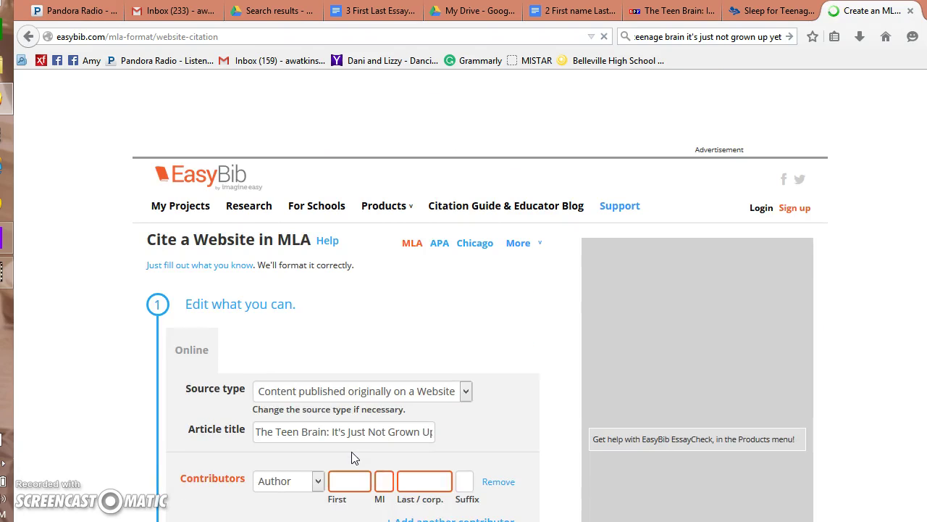
left_click(765, 326)
scroll(697, 428, "down", 2)
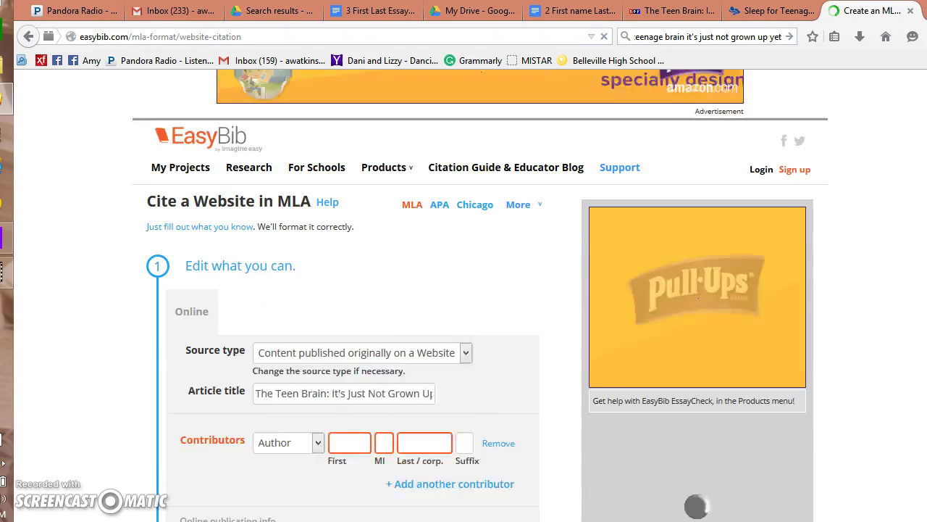
scroll(493, 289, "down", 3)
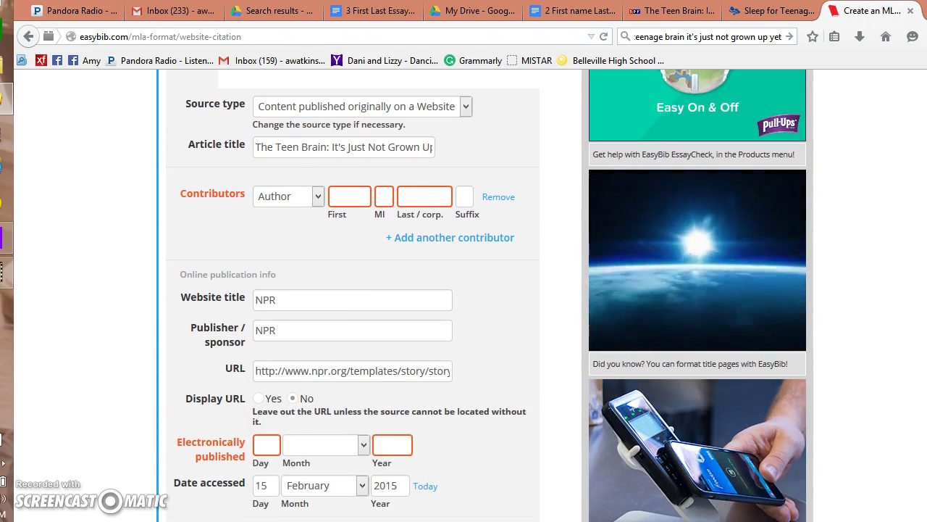
- Check the NPR article for its author and enter the author's first and last name as contributor in the citation form
left_click(677, 13)
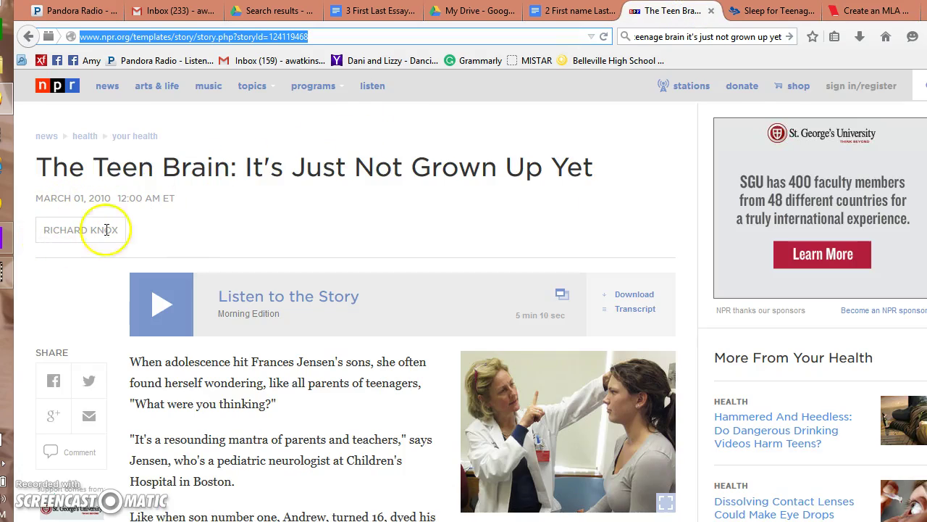
left_click(845, 16)
left_click(350, 204)
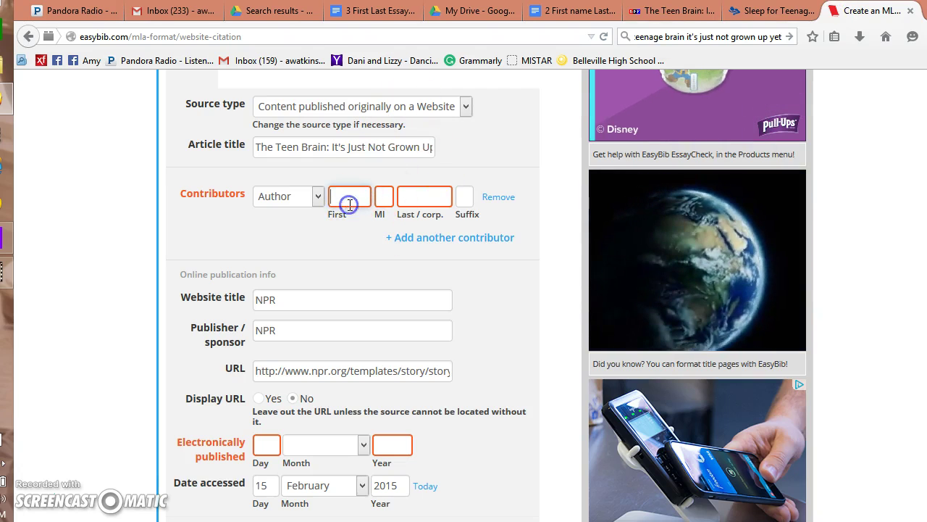
type("Richard")
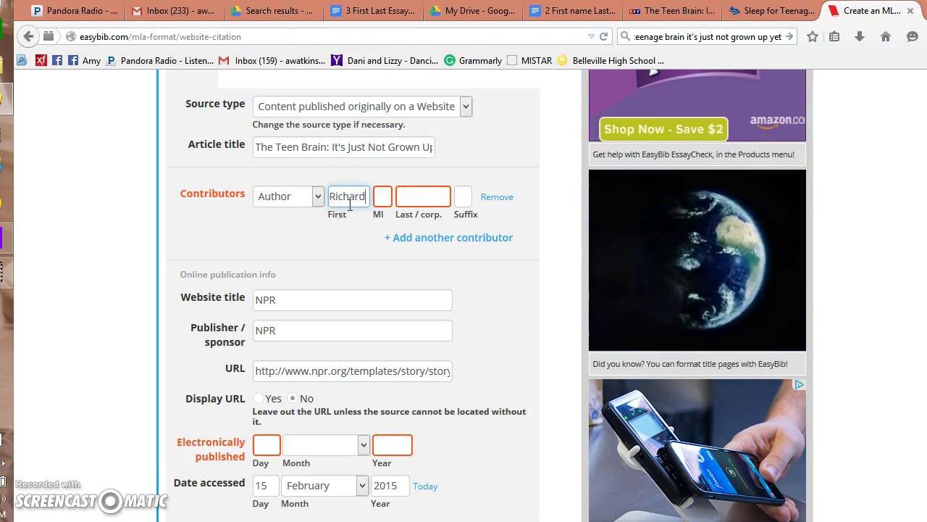
key("Tab")
key("Tab")
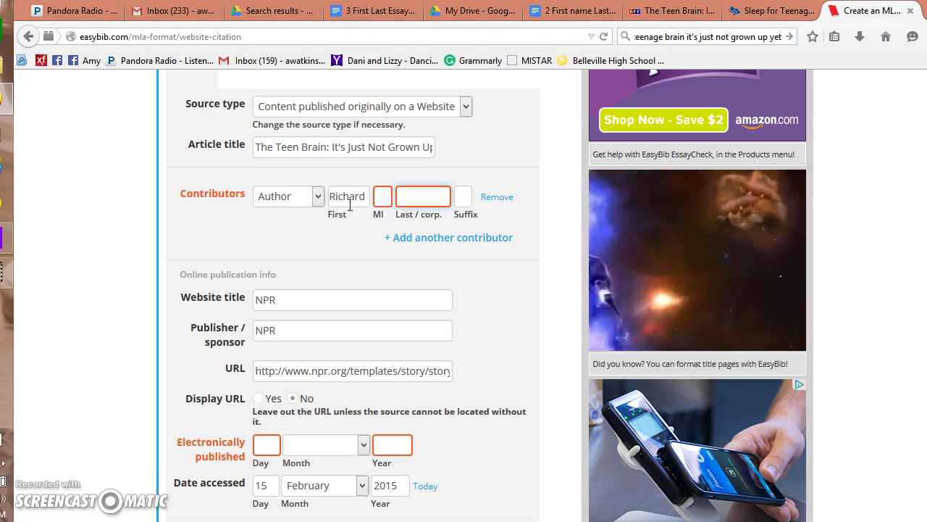
type("Knox")
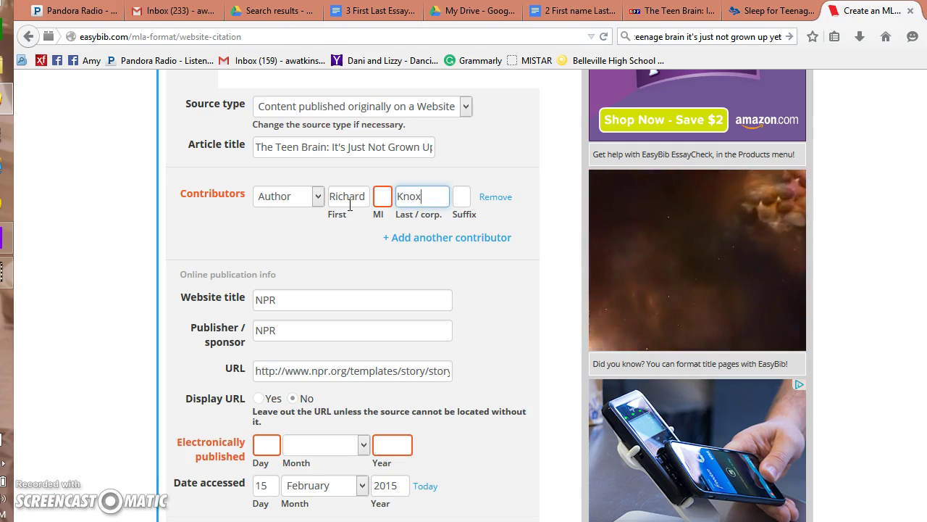
- Recheck the NPR article's date and set the citation's electronic publication date to 10 March 2010
left_click(660, 13)
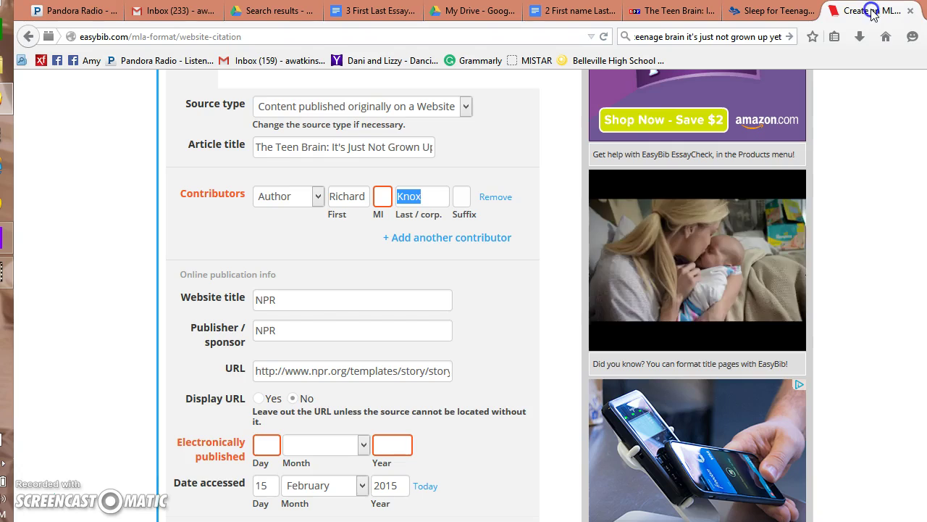
left_click(873, 11)
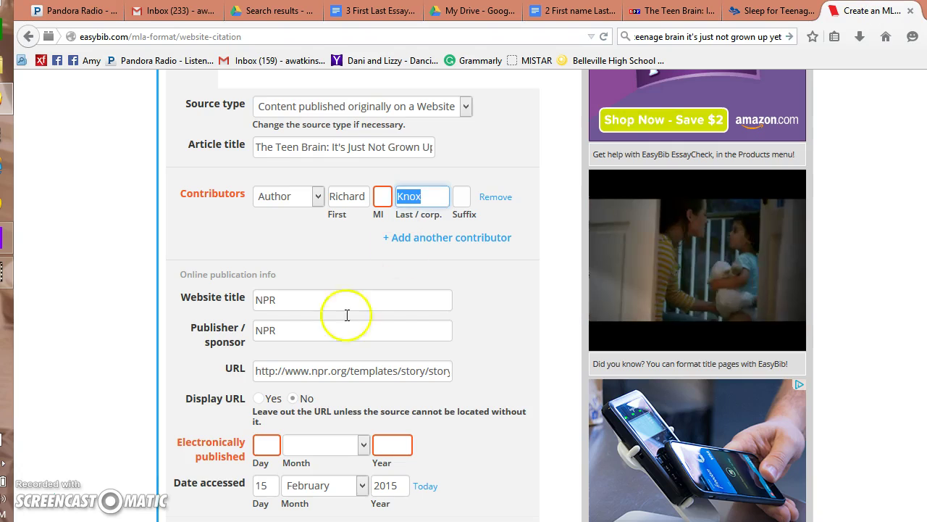
left_click(266, 442)
type("10")
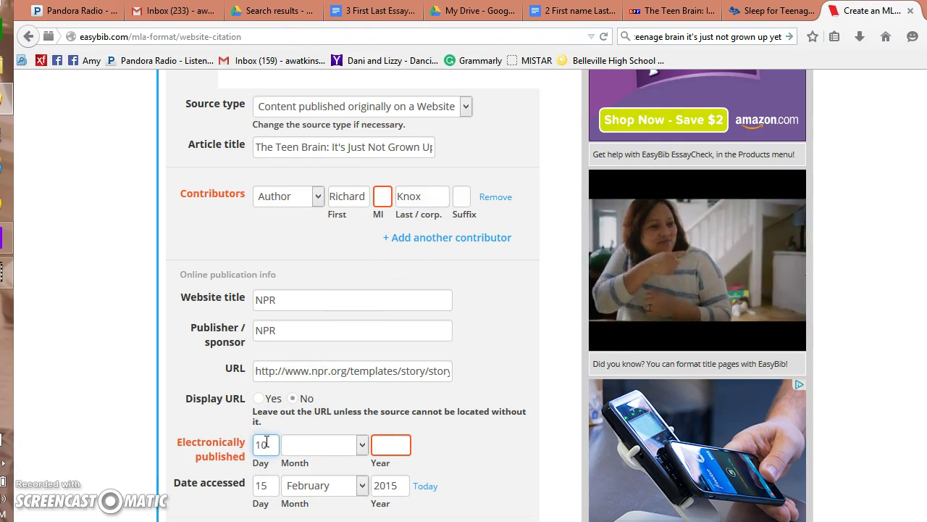
key("Tab")
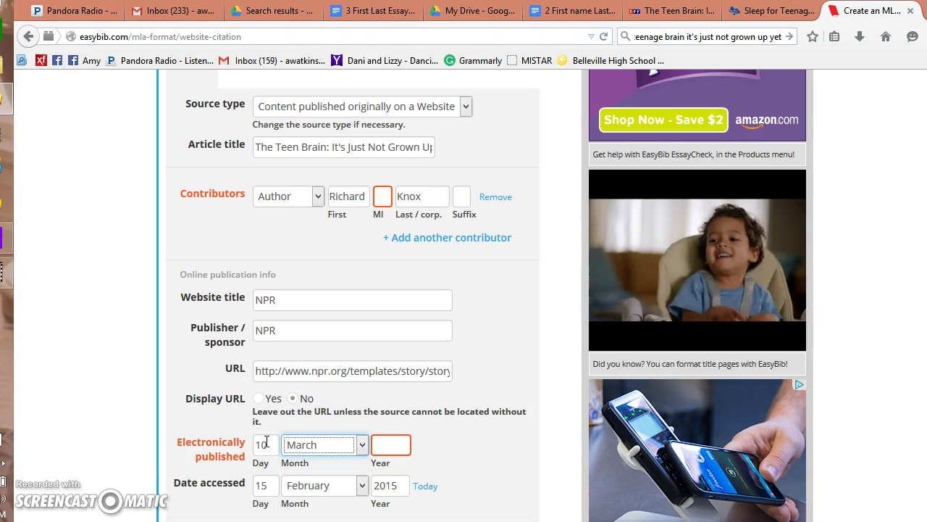
left_click(386, 445)
type("20010")
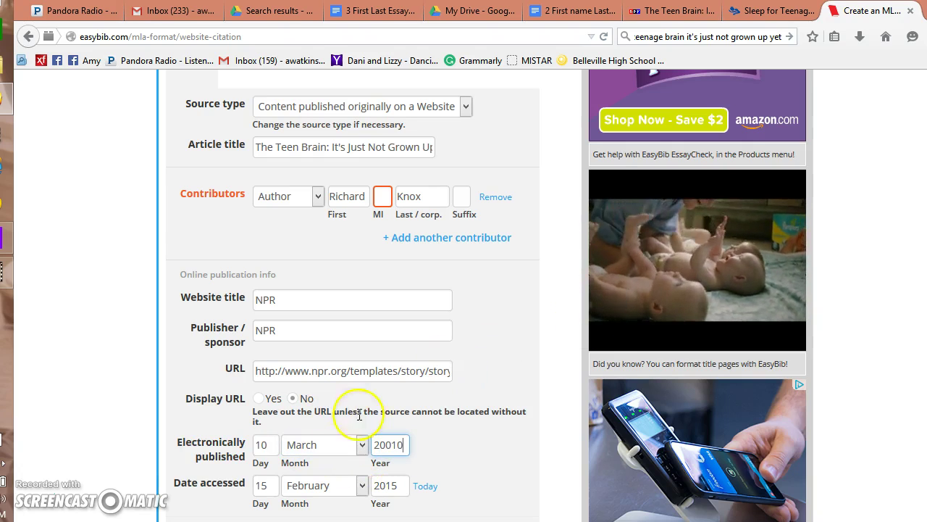
key("BackSpace")
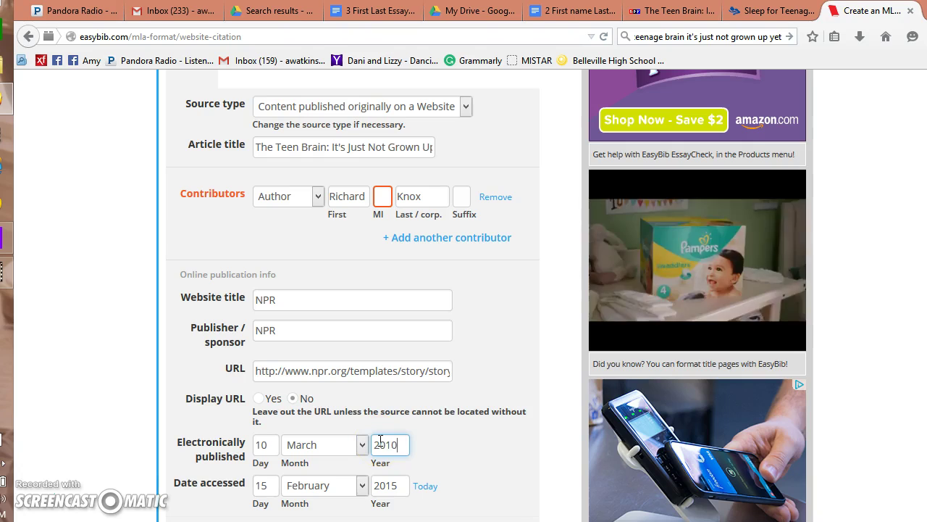
- Create the MLA citation for "The Teen Brain: It's Just Not Grown Up Yet" and copy its full text
left_click(588, 357)
scroll(478, 295, "down", 4)
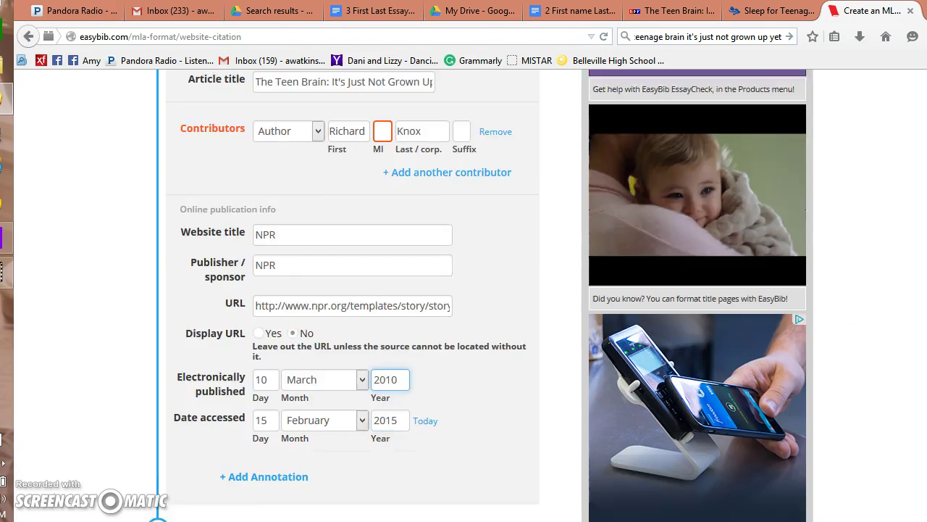
left_click(362, 471)
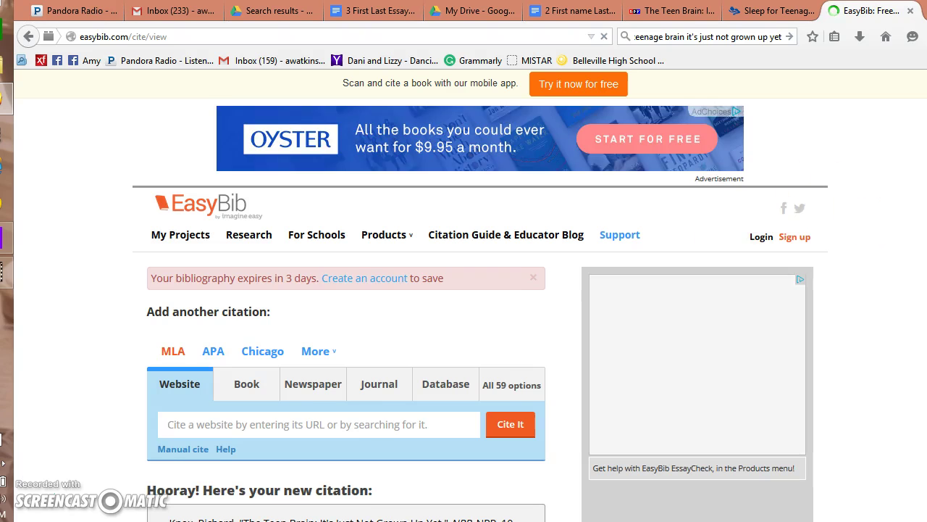
scroll(312, 418, "down", 3)
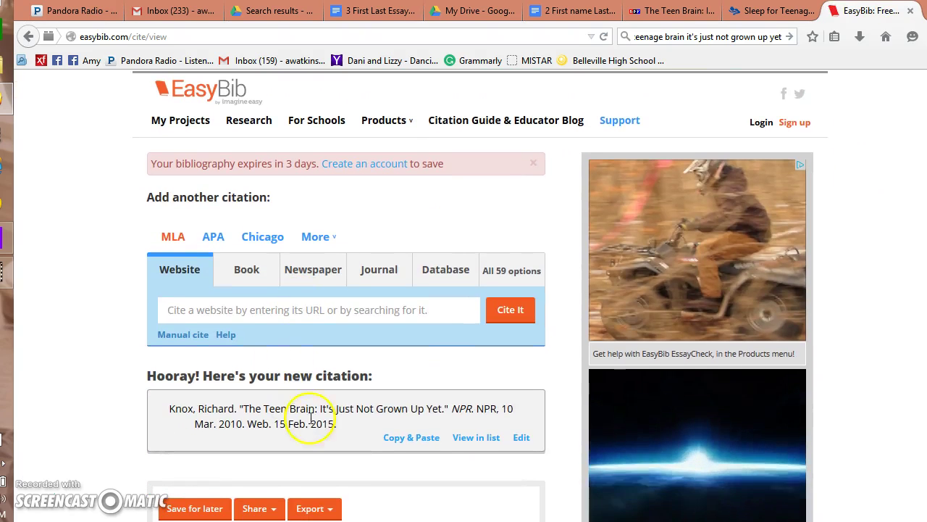
left_click_drag(339, 424, 169, 410)
key("ctrl+c")
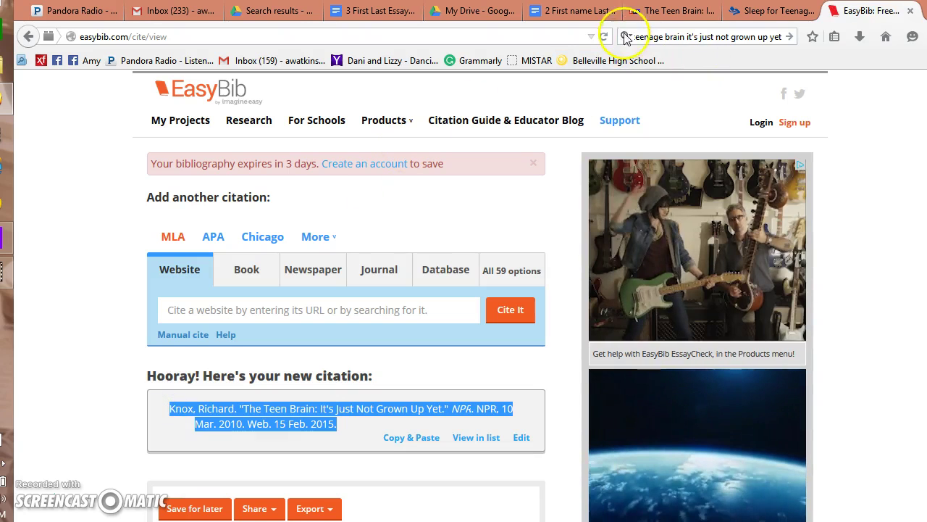
- Paste the copied citation on a new line below the first Works Cited entry in the Google Docs essay
left_click(594, 10)
left_click(498, 405)
key("Return")
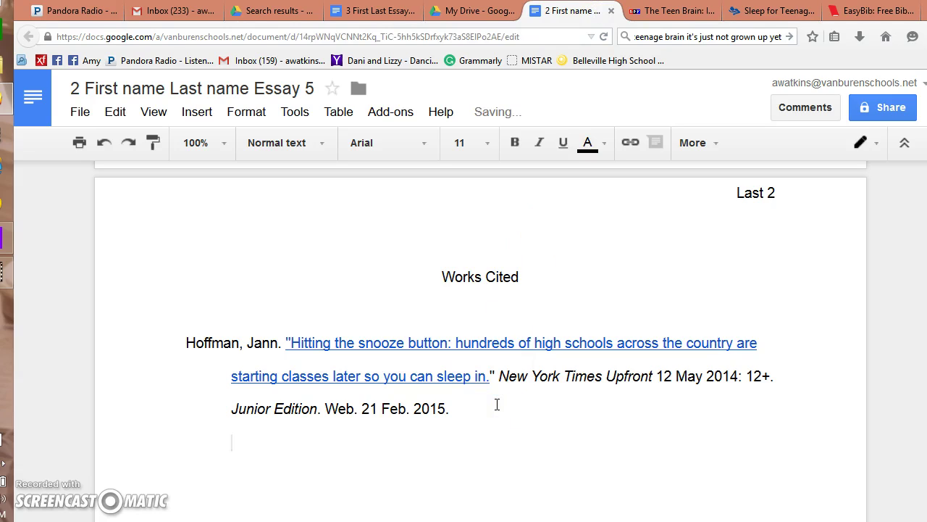
key("ctrl+v")
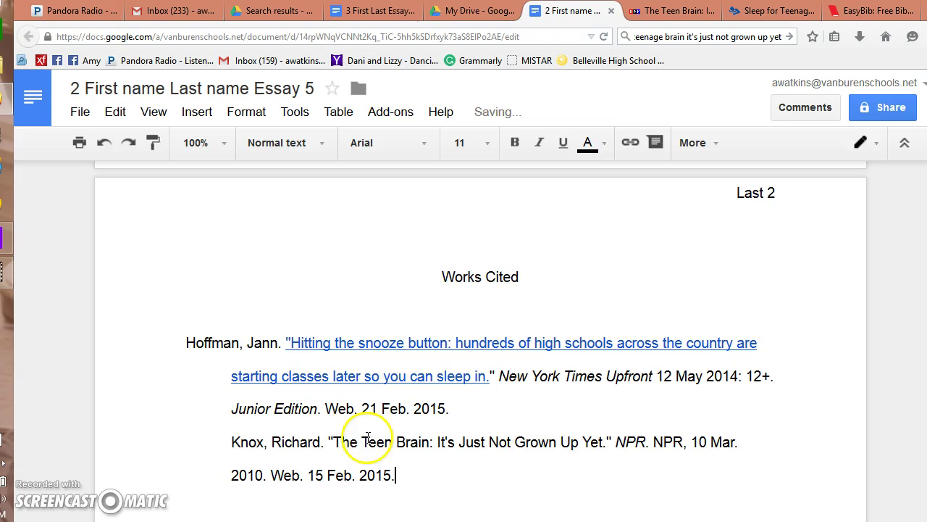
- Give the pasted NPR citation a hanging indent by moving its first line to the margin and indenting its second line
left_click(230, 442)
key("BackSpace")
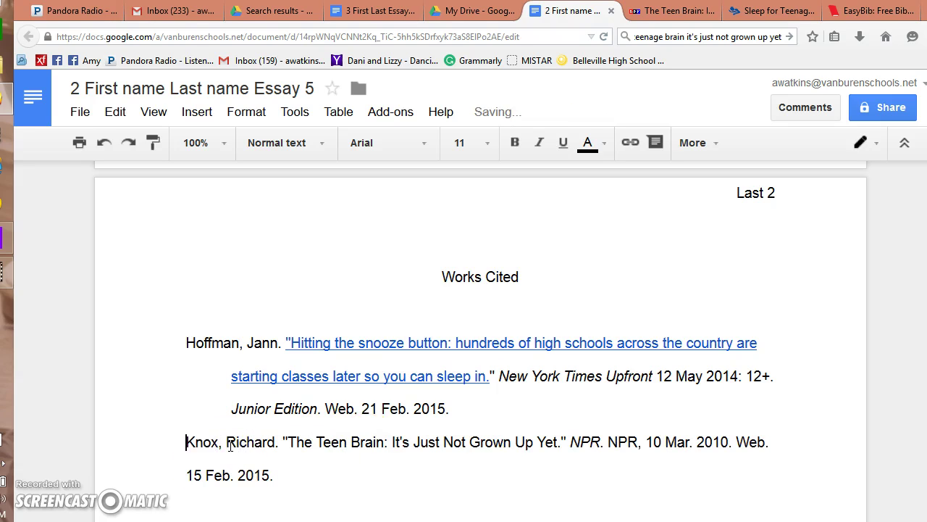
left_click(185, 476)
key("ctrl+z")
key("BackSpace")
key("Tab")
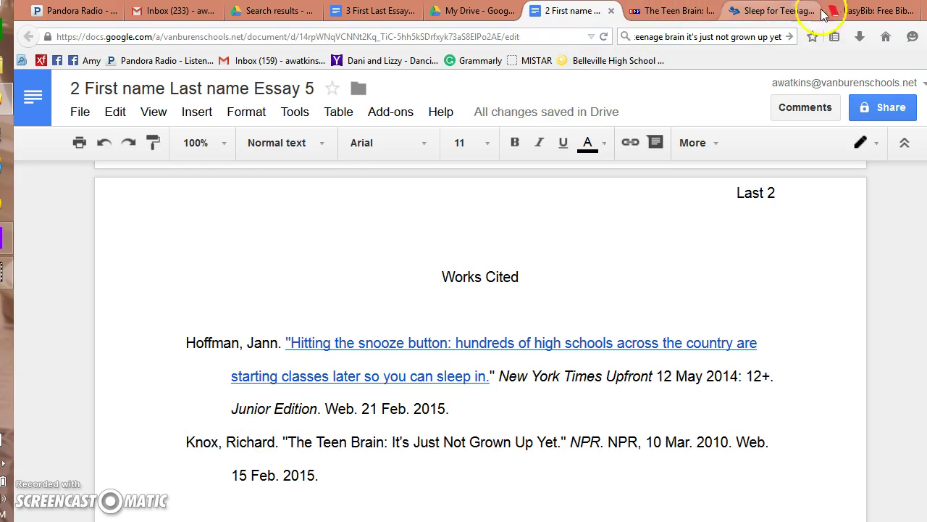
- Switch to the NPR article "The Teen Brain: It's Just Not Grown Up Yet" and copy its web address
left_click(869, 10)
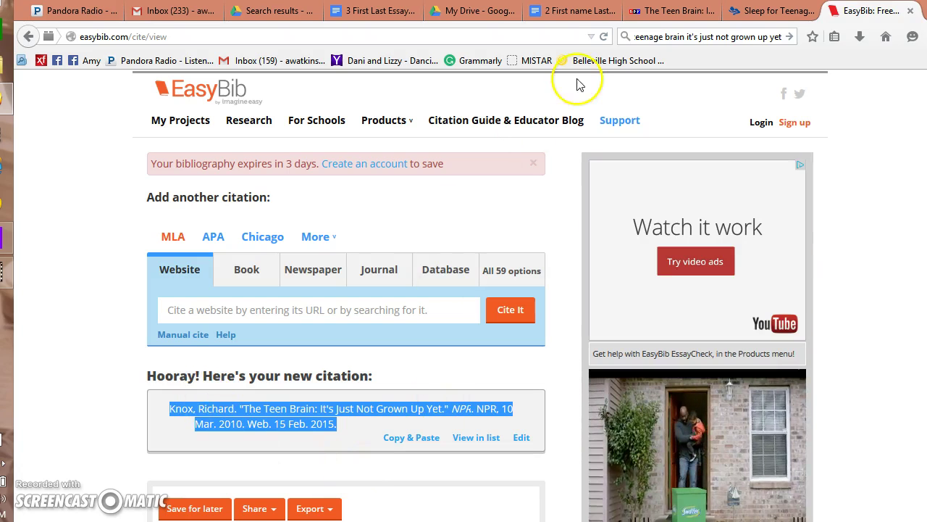
left_click(655, 10)
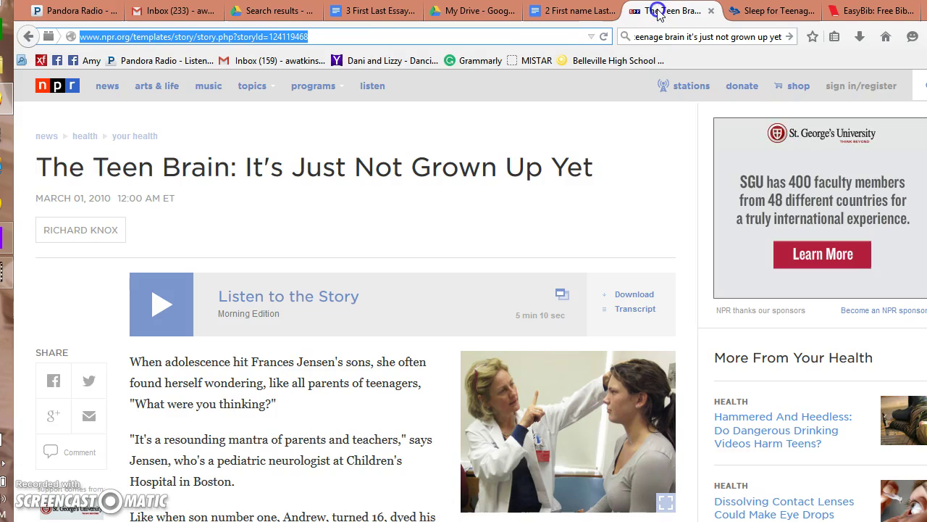
left_click(324, 35)
triple_click(325, 35)
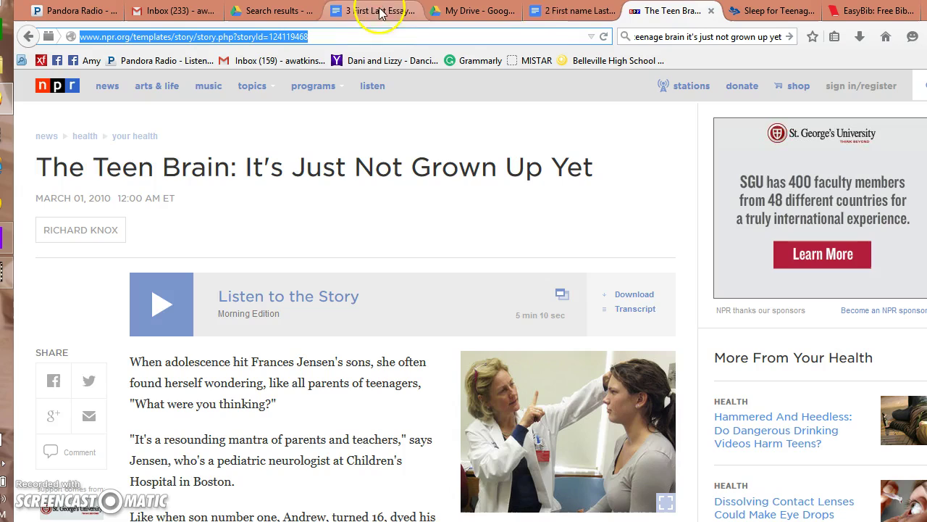
- In the Essay 5 Works Cited, hyperlink the title "The Teen Brain: It's Just Not Grown Up Yet." to the copied NPR address
left_click(578, 11)
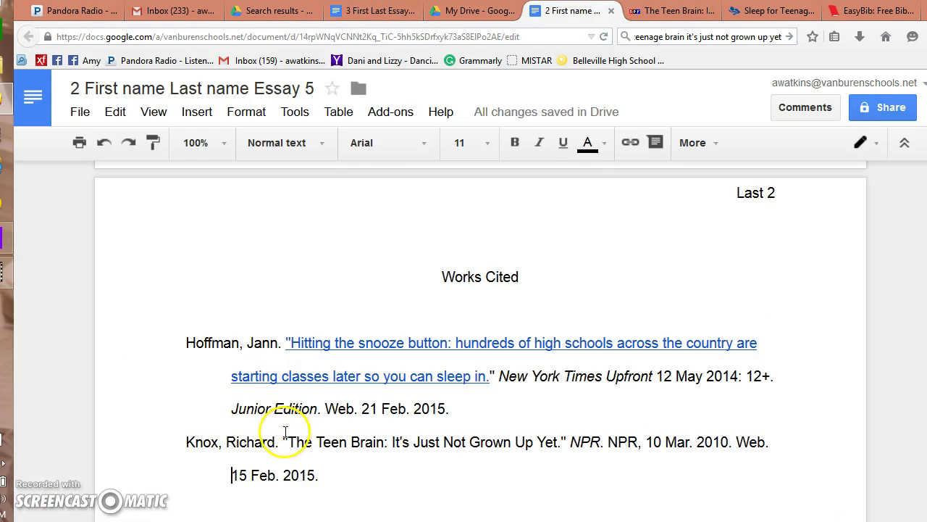
left_click_drag(288, 443, 185, 442)
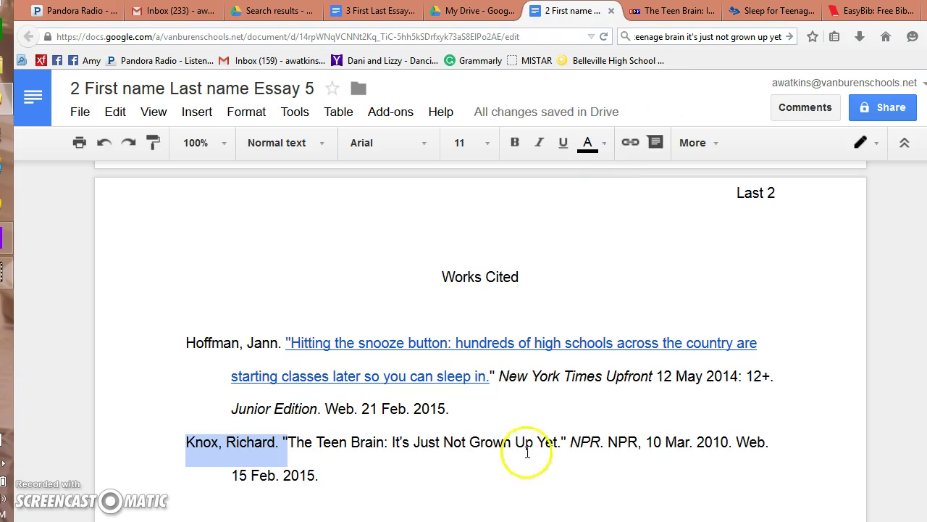
left_click_drag(561, 439, 285, 443)
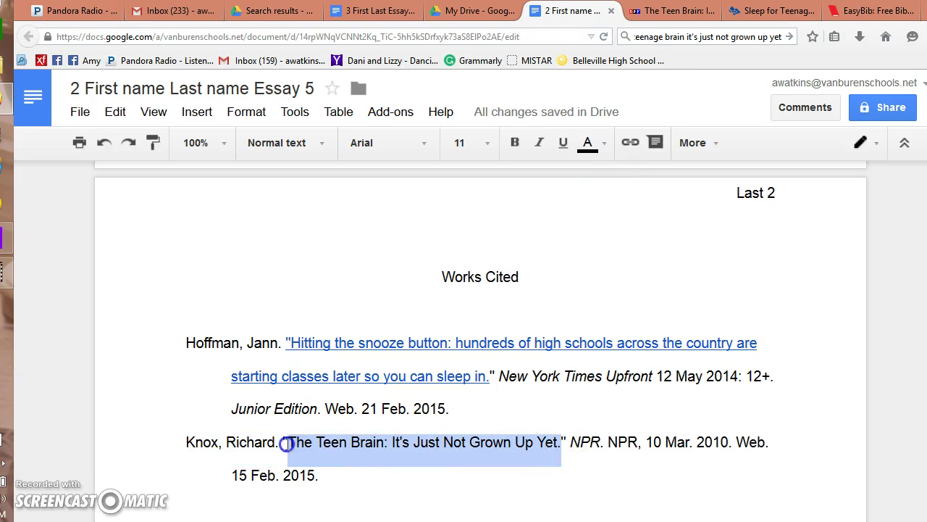
left_click(632, 145)
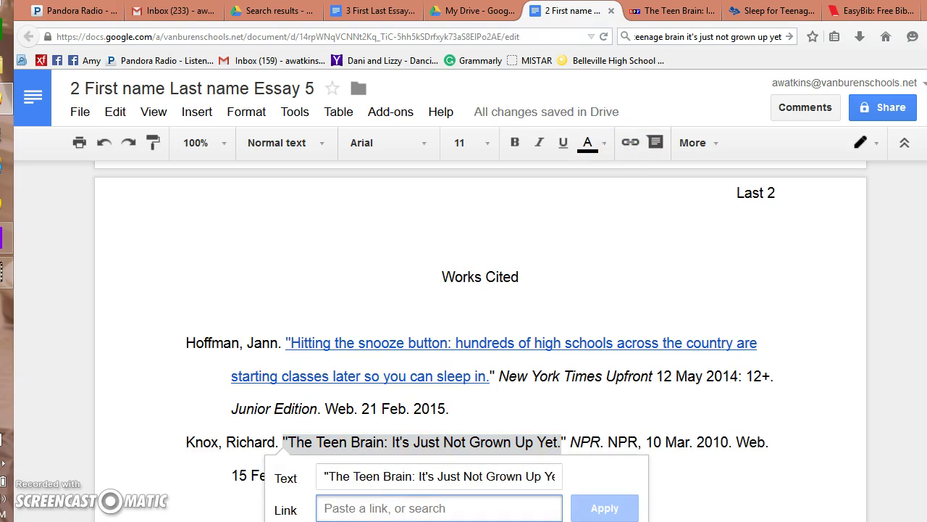
key("ctrl+v")
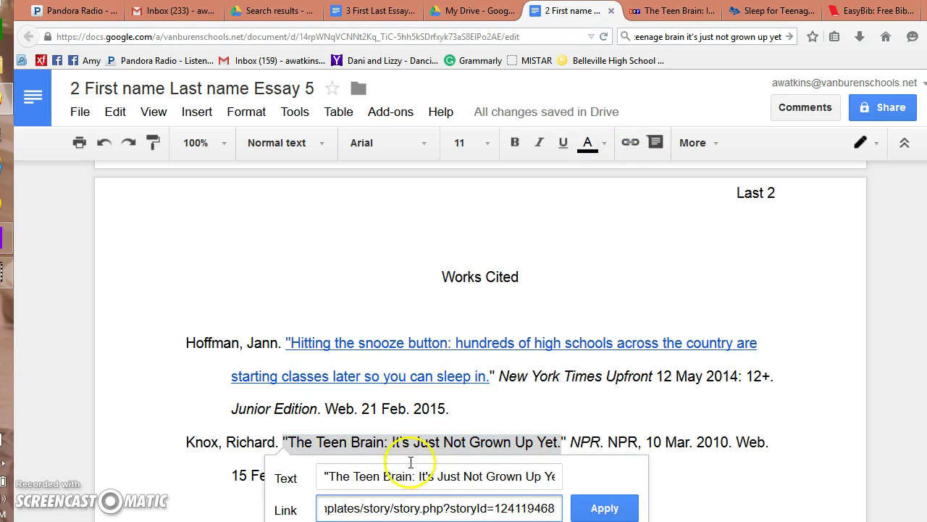
left_click(594, 507)
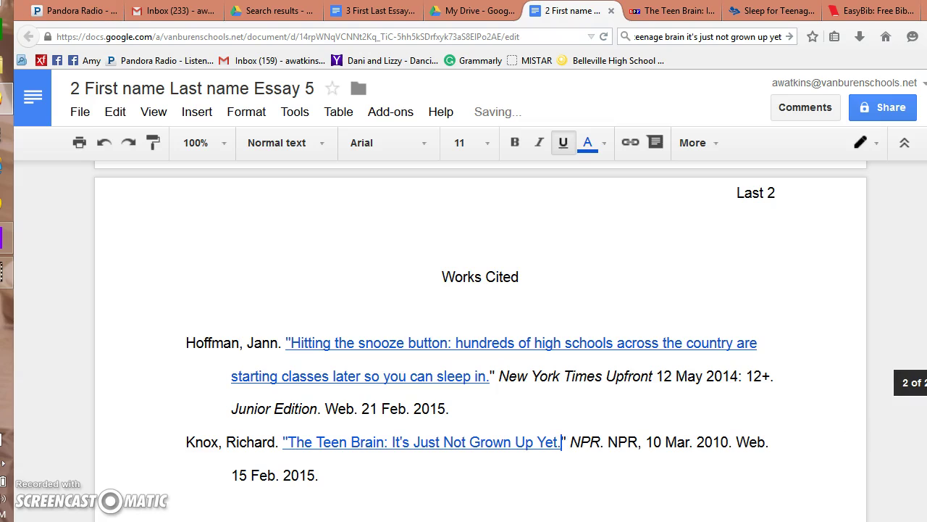
scroll(474, 404, "down", 1)
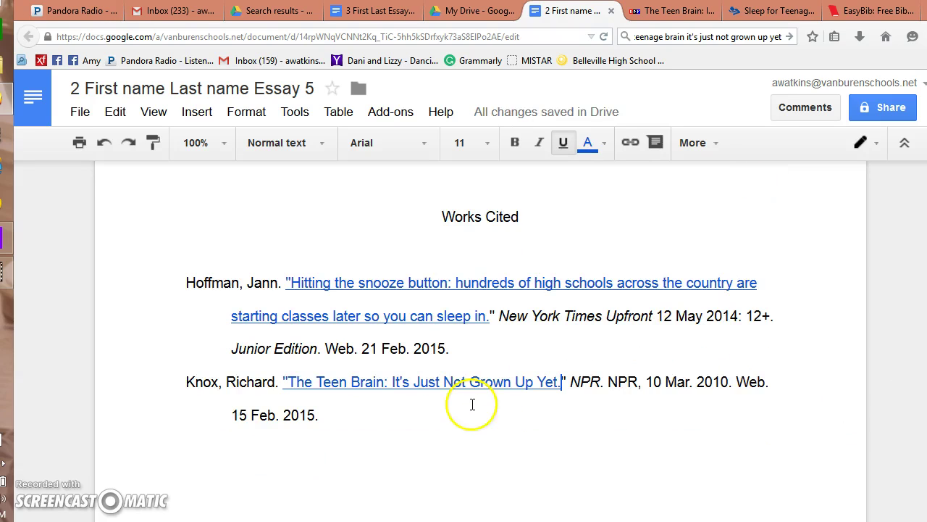
right_click(263, 390)
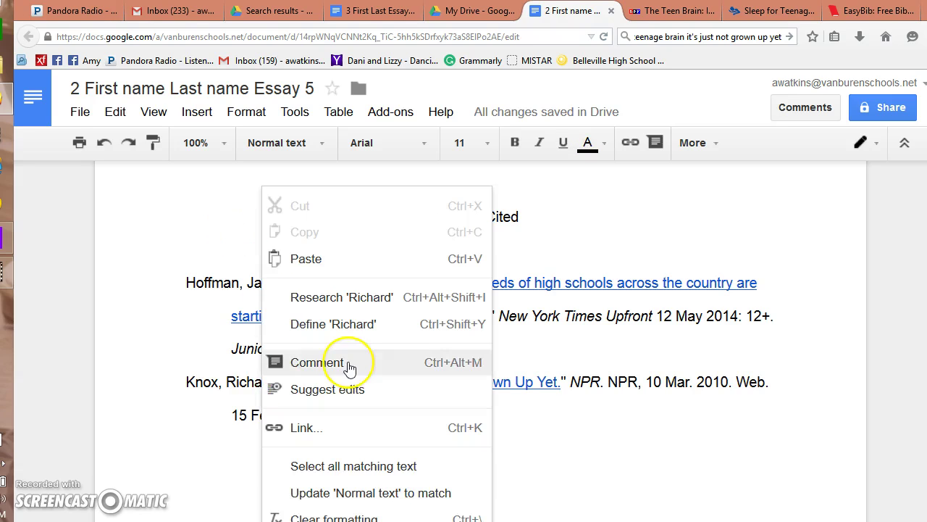
left_click(607, 481)
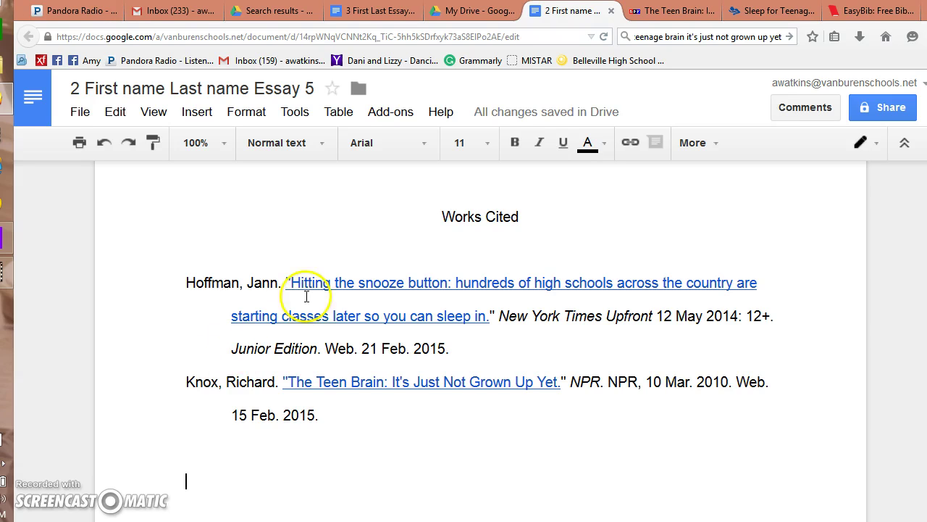
- Open the "3 First Last Essay 5" sample document and examine its Works Cited entries for order, hyperlinked titles and hanging indents
left_click(383, 11)
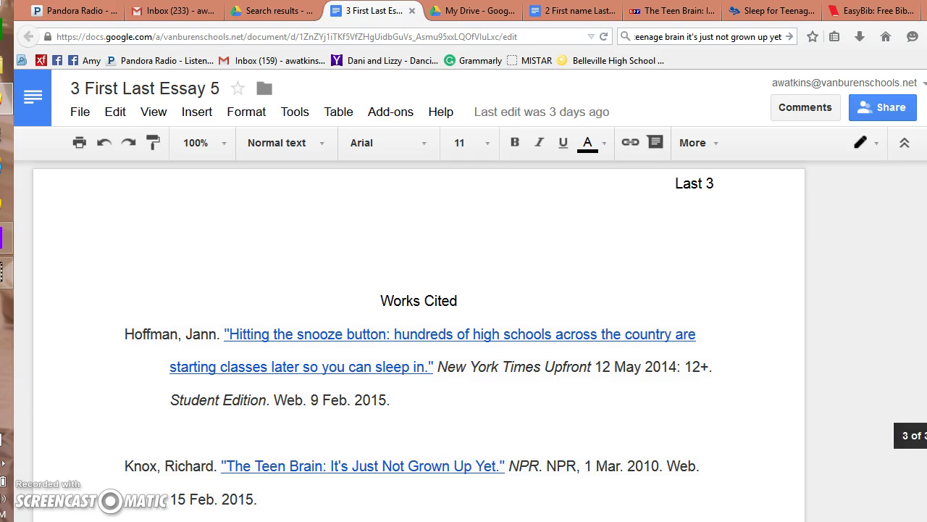
scroll(478, 334, "down", 1)
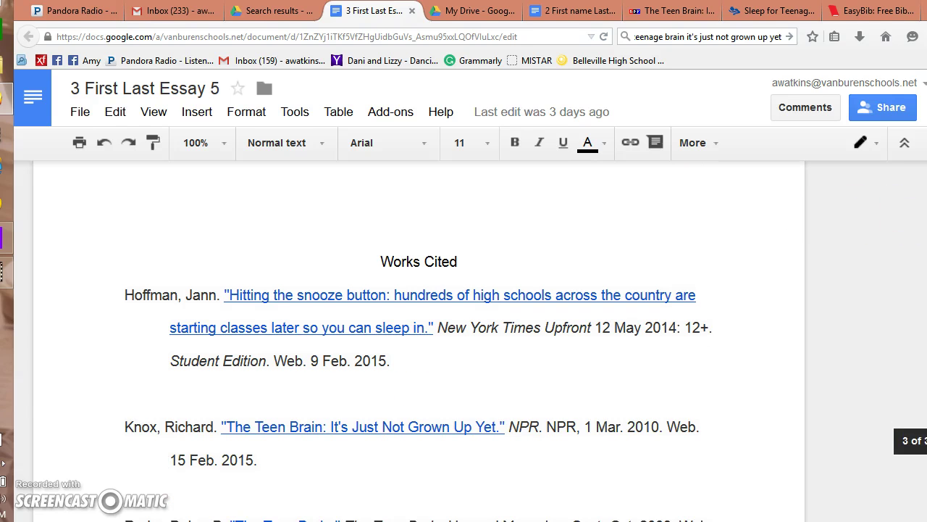
scroll(418, 334, "down", 4)
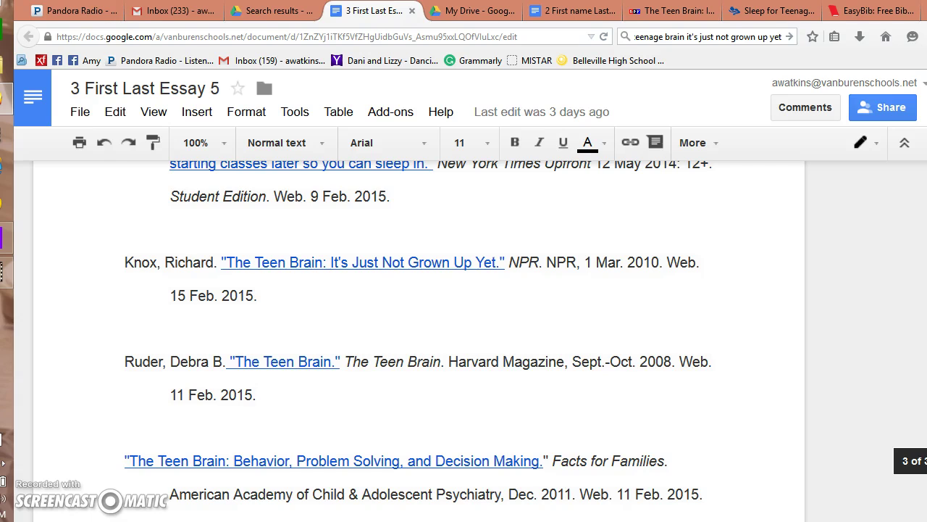
scroll(464, 340, "down", 1)
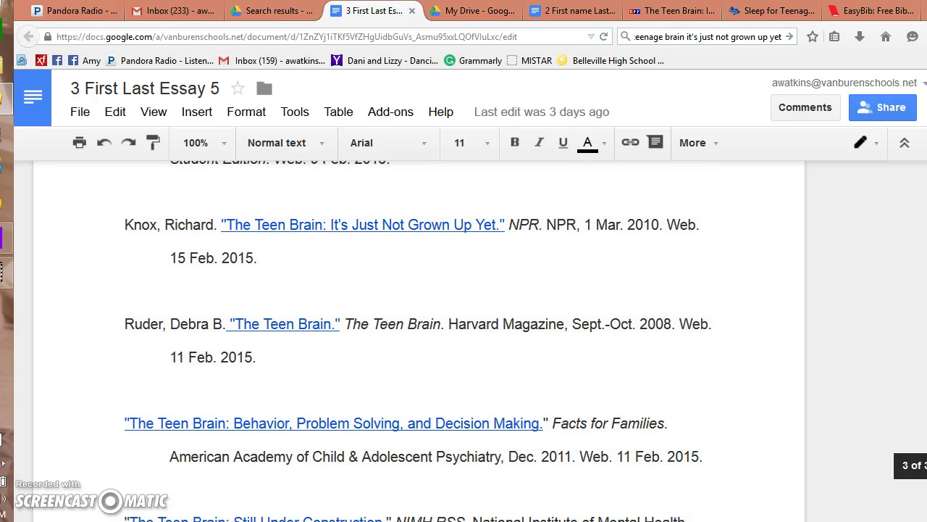
scroll(463, 340, "down", 3)
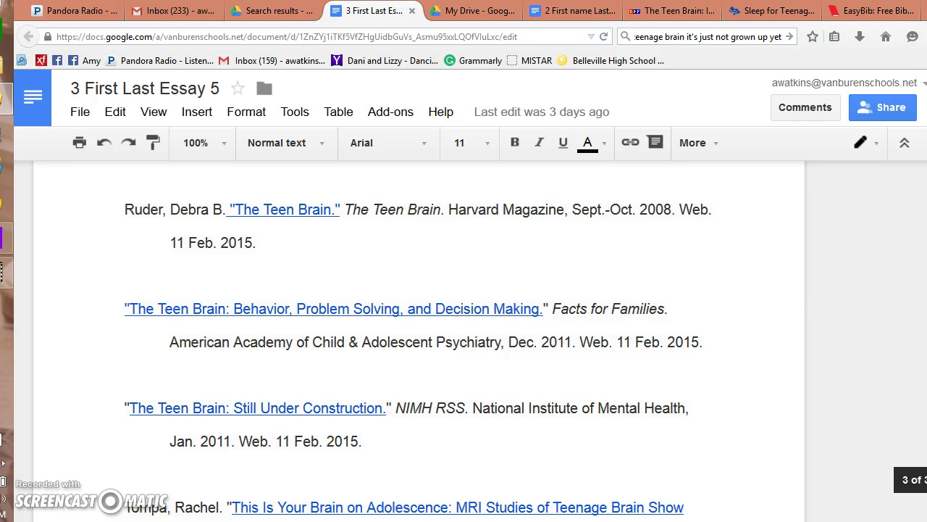
scroll(464, 340, "down", 3)
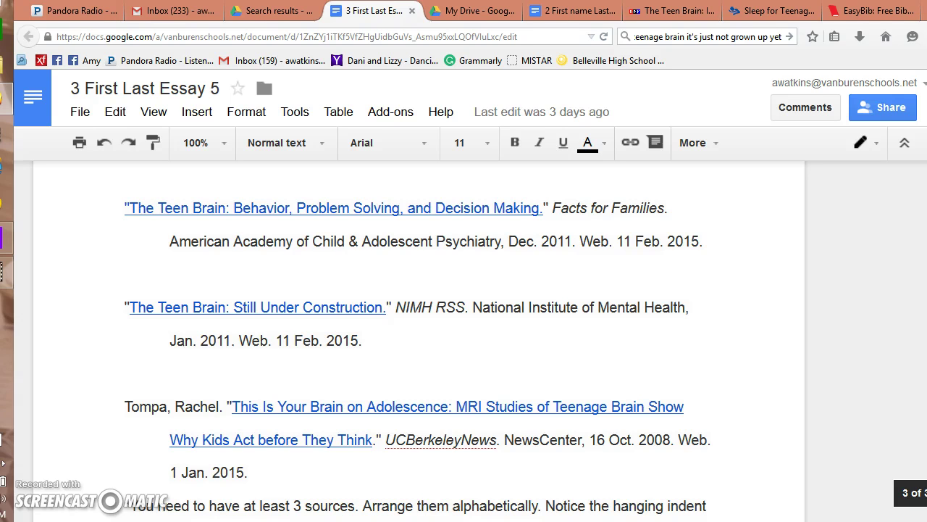
scroll(419, 334, "up", 6)
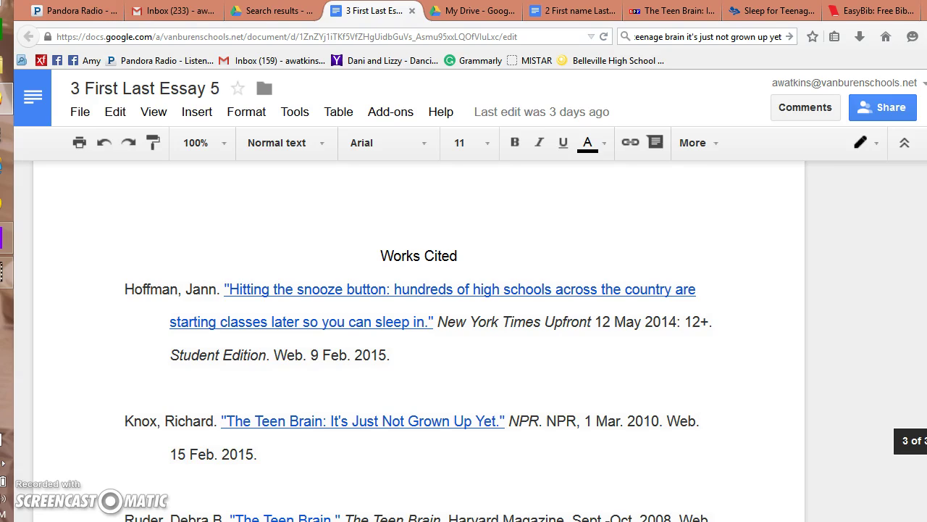
scroll(419, 341, "up", 1)
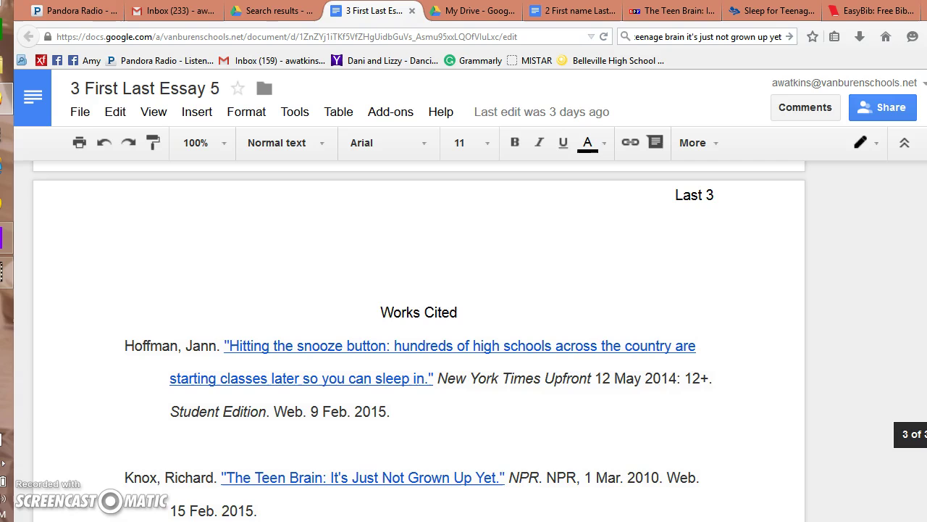
scroll(419, 340, "down", 5)
scroll(419, 340, "down", 3)
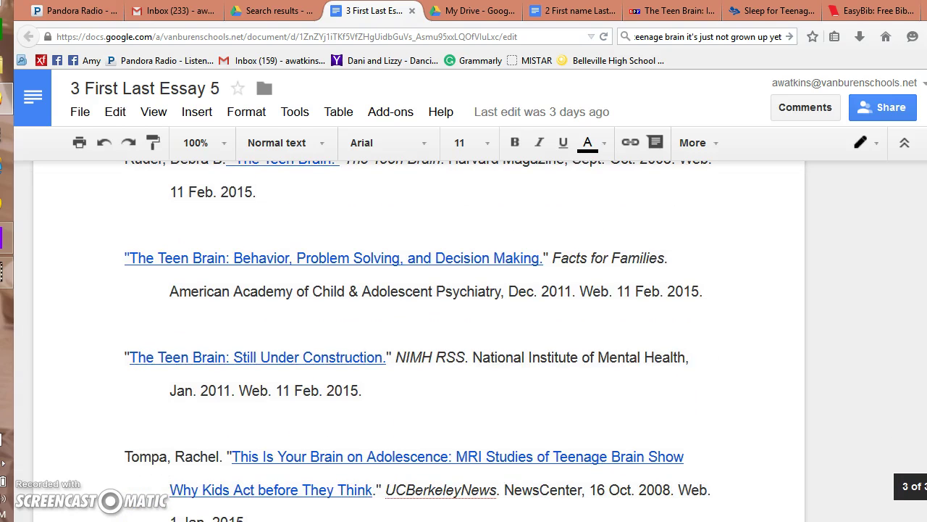
- Examine the quotation in the sample essay's first body paragraph, its speaker introduction, and how its parenthetical citation matches the Works Cited entry
scroll(419, 340, "up", 20)
scroll(419, 340, "up", 3)
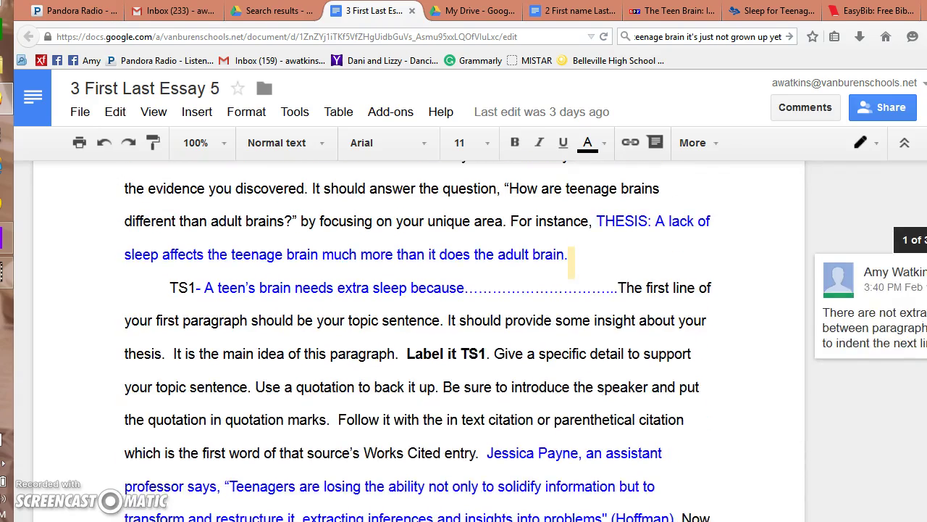
scroll(419, 340, "down", 1)
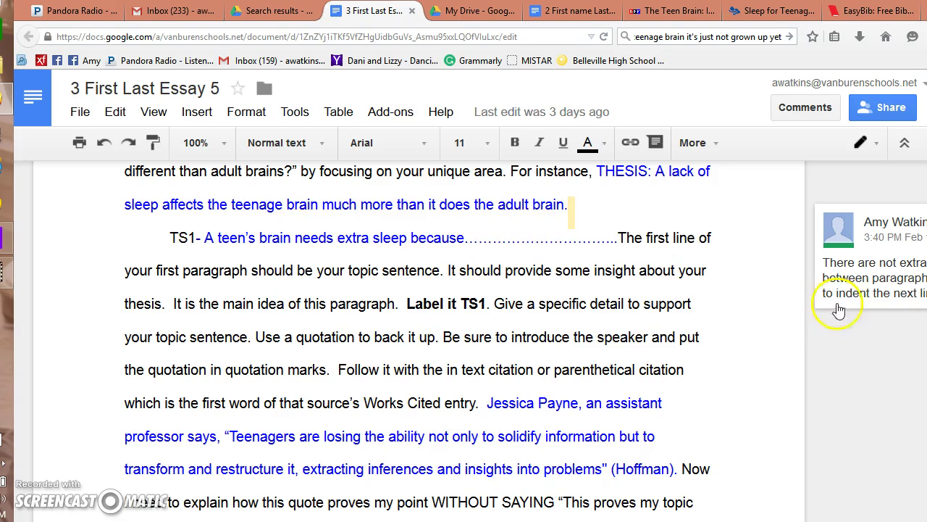
scroll(571, 211, "down", 2)
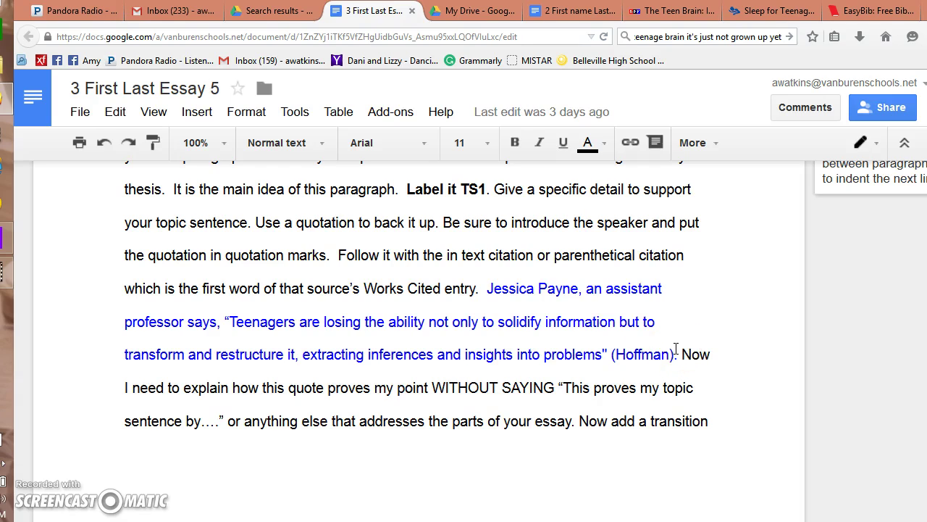
scroll(913, 311, "down", 10)
scroll(419, 340, "down", 8)
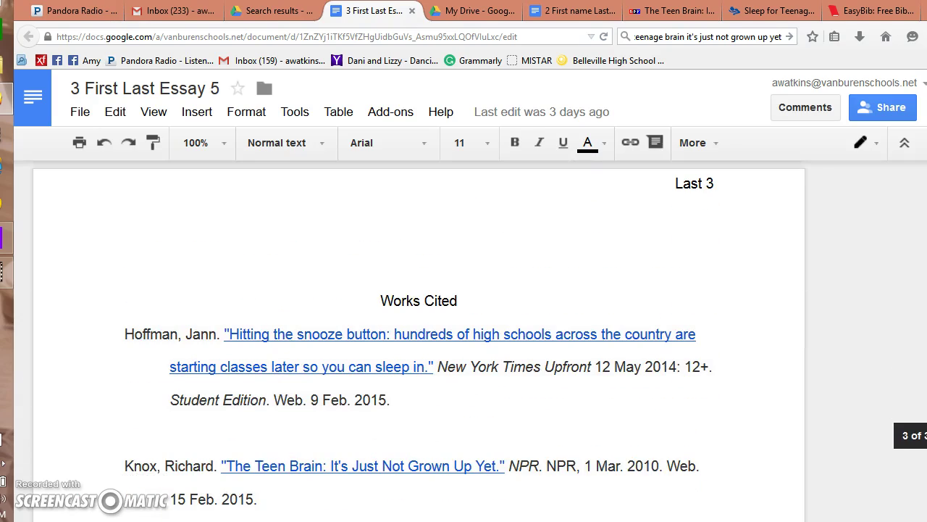
scroll(419, 340, "up", 15)
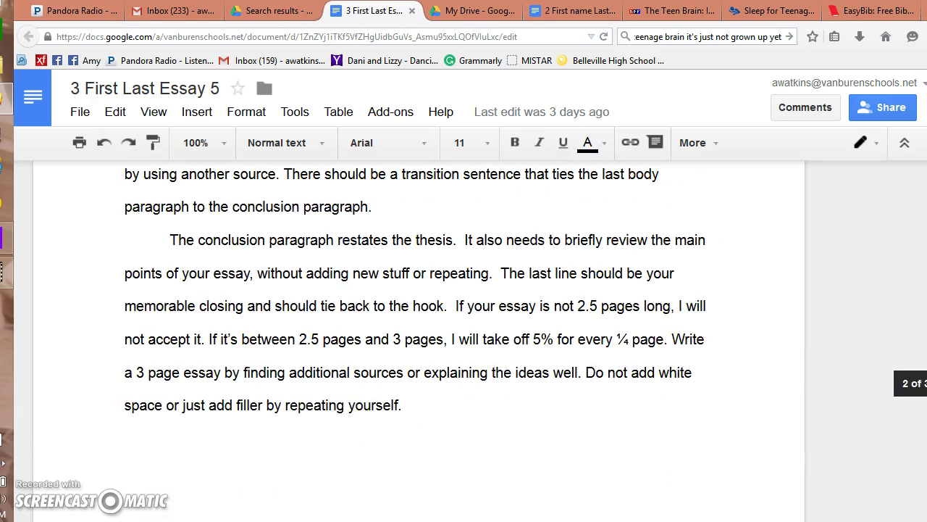
scroll(419, 341, "up", 10)
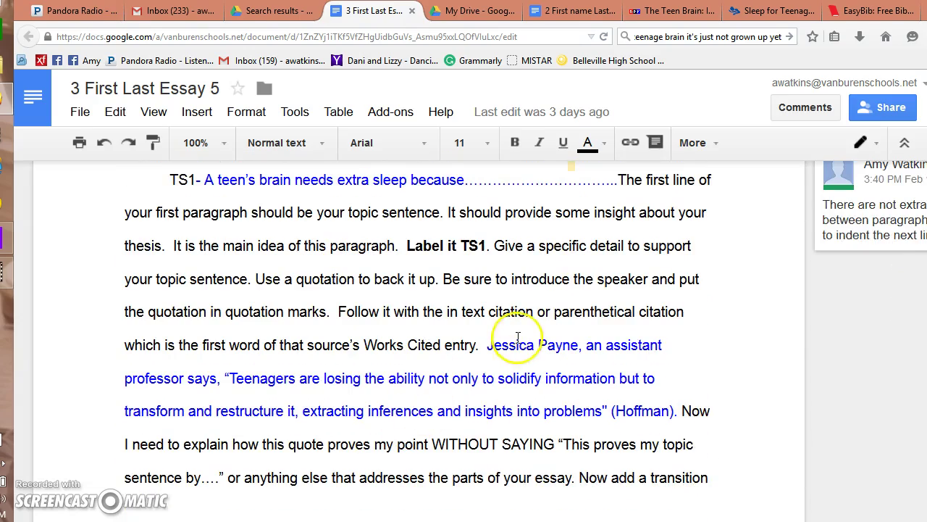
left_click_drag(484, 346, 590, 348)
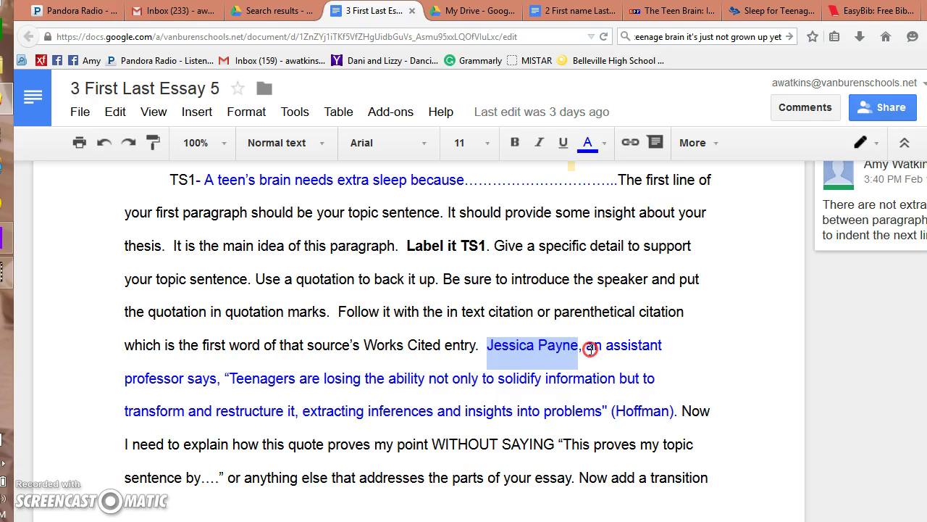
right_click(216, 379)
left_click(114, 397)
left_click(242, 378)
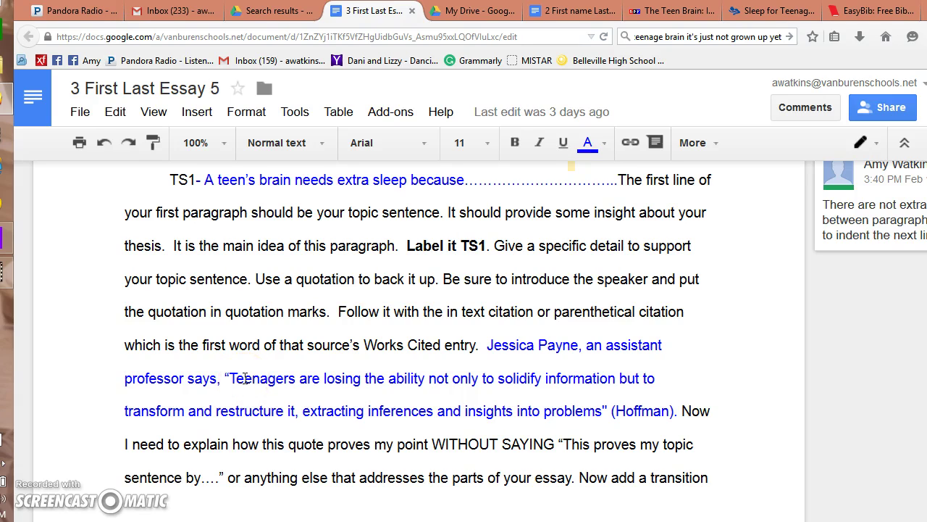
left_click(243, 378)
- Open the source article linked from the first Works Cited entry in the essay, and return to the quotation in the sample essay
left_click(760, 12)
left_click(672, 11)
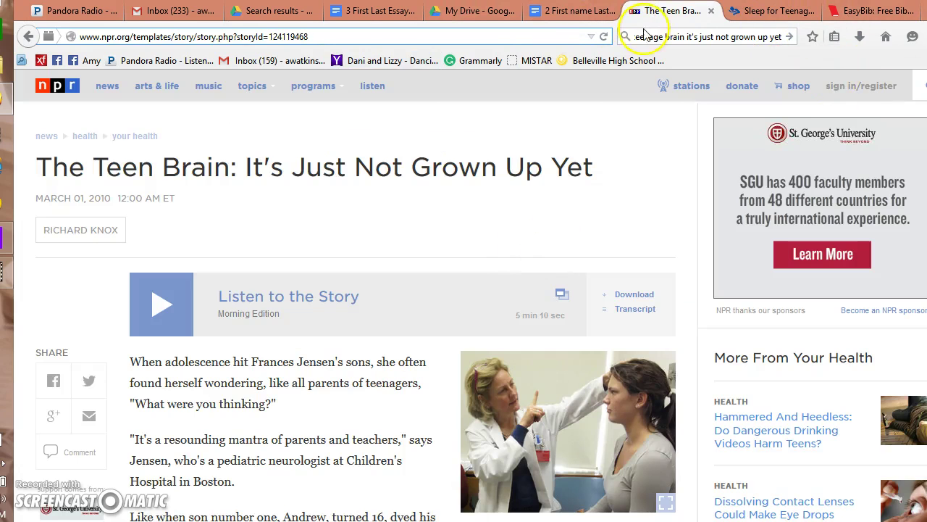
left_click(595, 20)
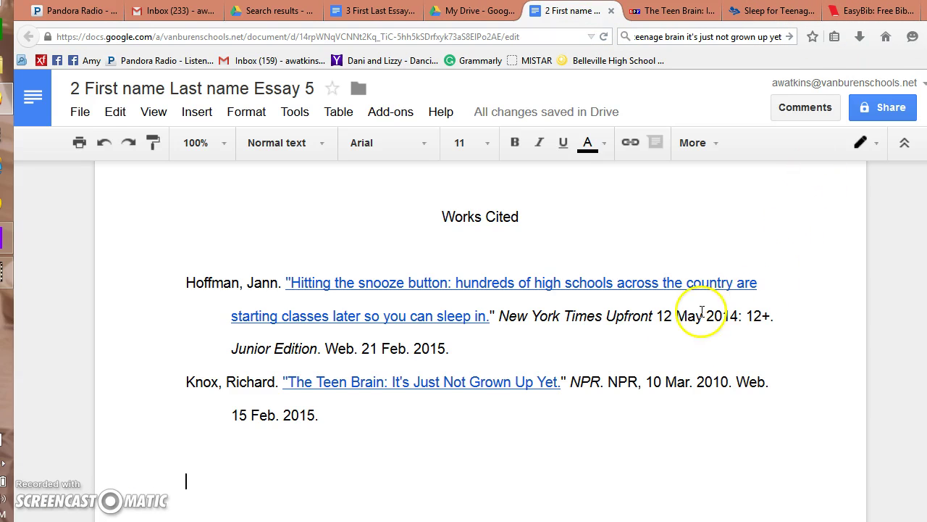
left_click(557, 282)
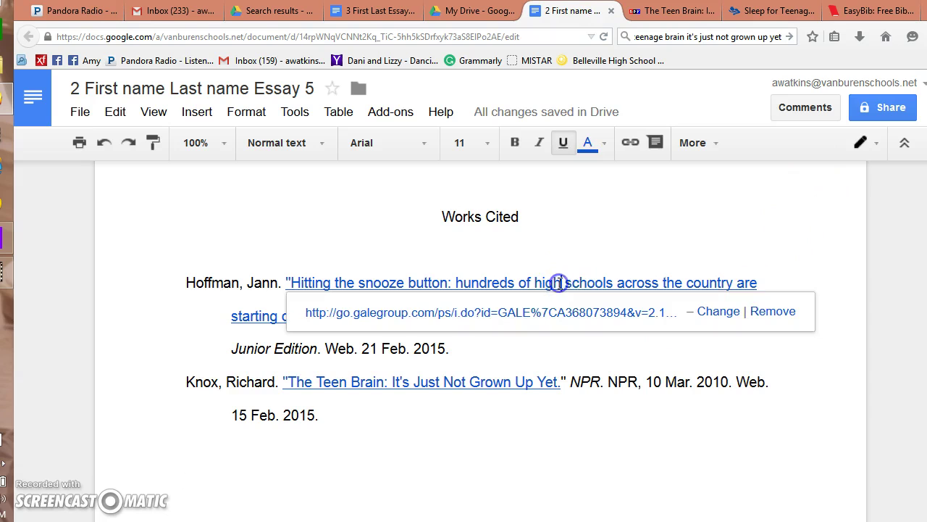
left_click(518, 317)
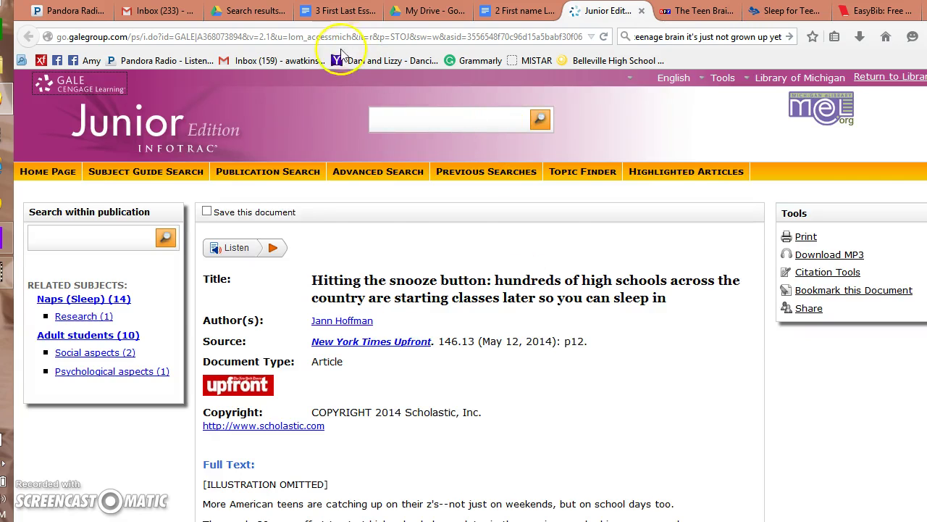
left_click(339, 14)
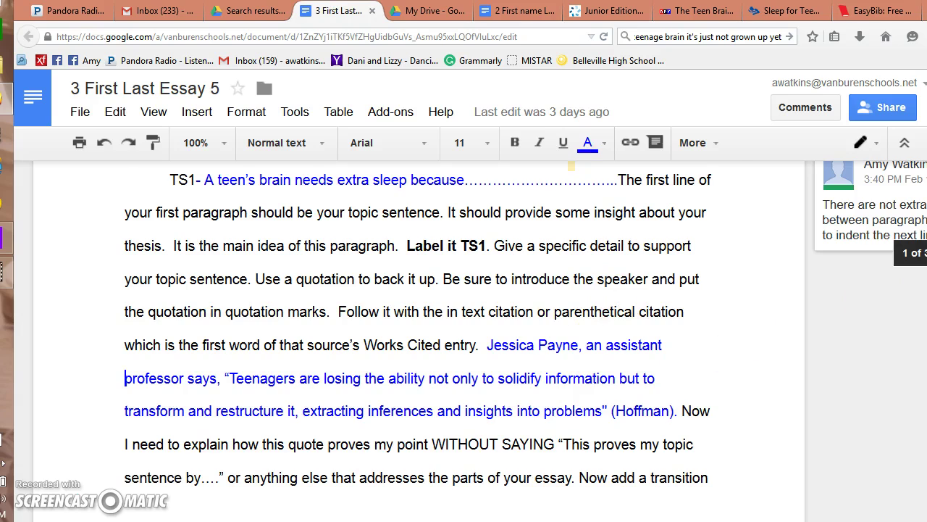
scroll(416, 324, "down", 1)
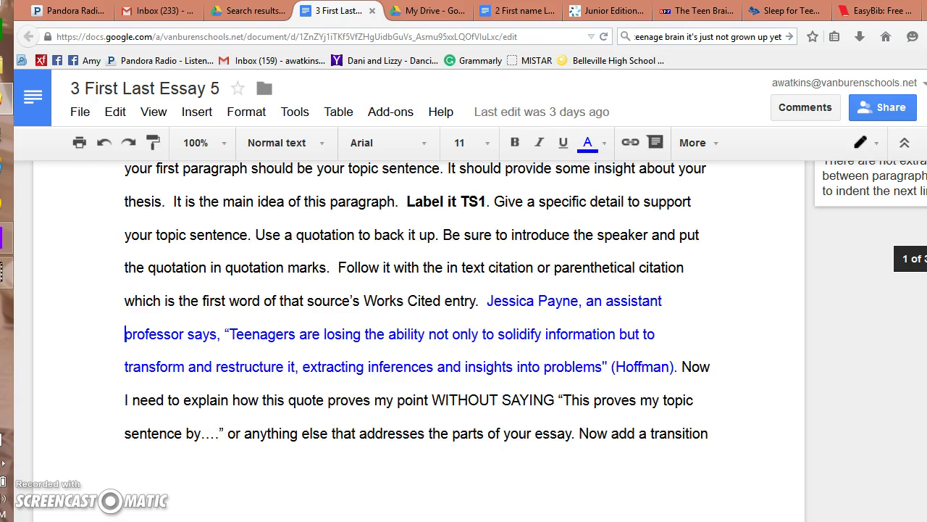
- Examine the paraphrase in the sample essay's first body paragraph, its parenthetical citation and comment, and the matching entry on the Works Cited page
scroll(416, 323, "down", 8)
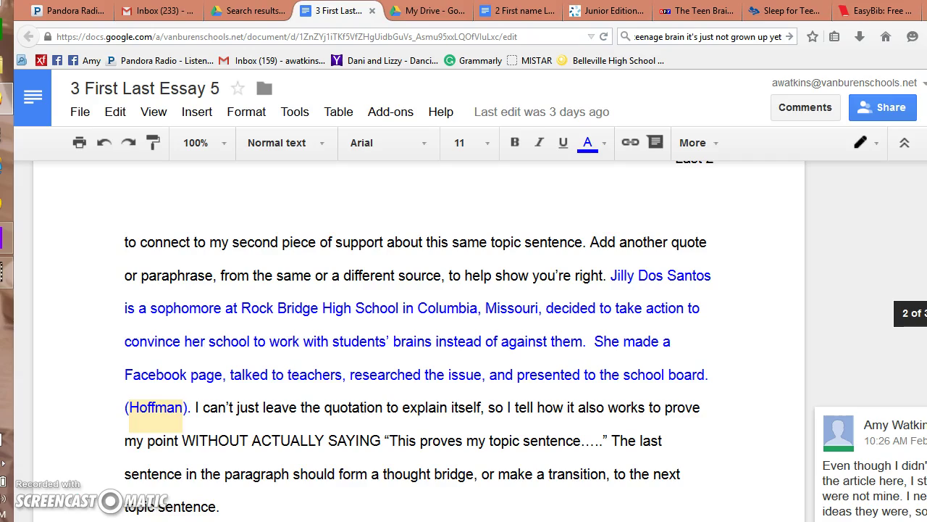
scroll(463, 326, "down", 15)
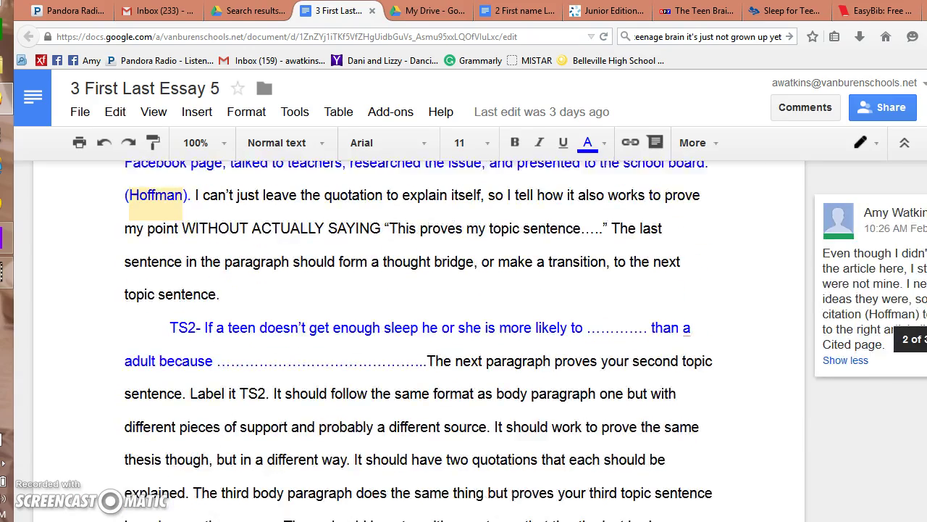
scroll(419, 326, "down", 4)
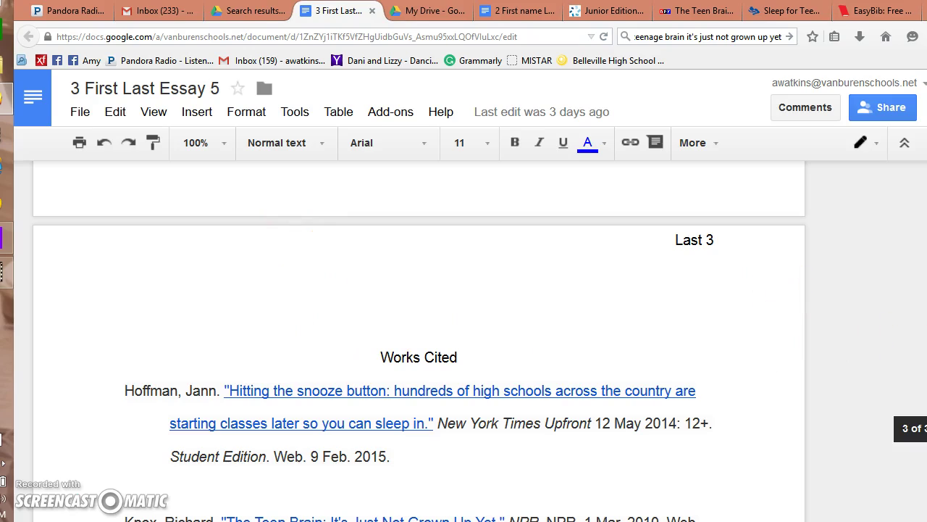
scroll(418, 340, "down", 6)
scroll(419, 340, "up", 10)
scroll(924, 340, "up", 5)
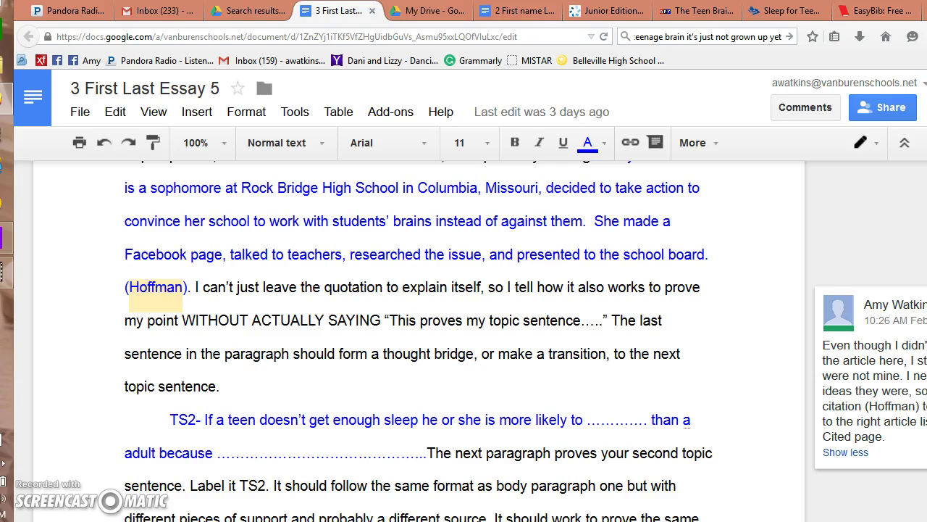
left_click_drag(925, 328, 925, 449)
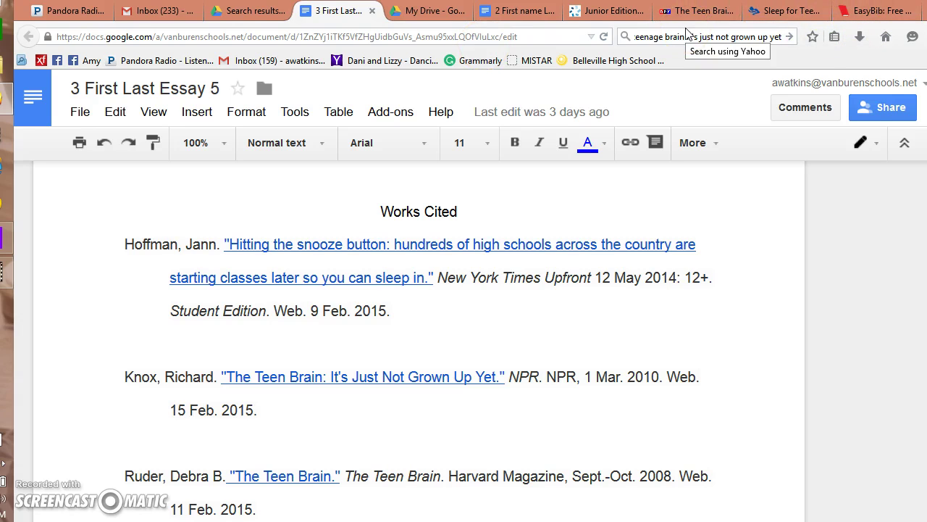
- Open the sample essay's sharing settings, view the field for adding people, and close them without adding anyone
left_click(887, 108)
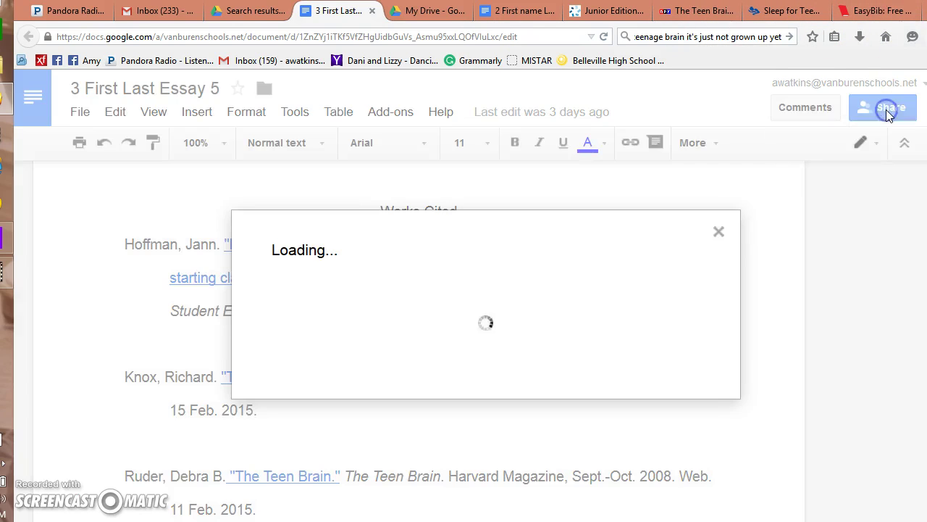
left_click(407, 295)
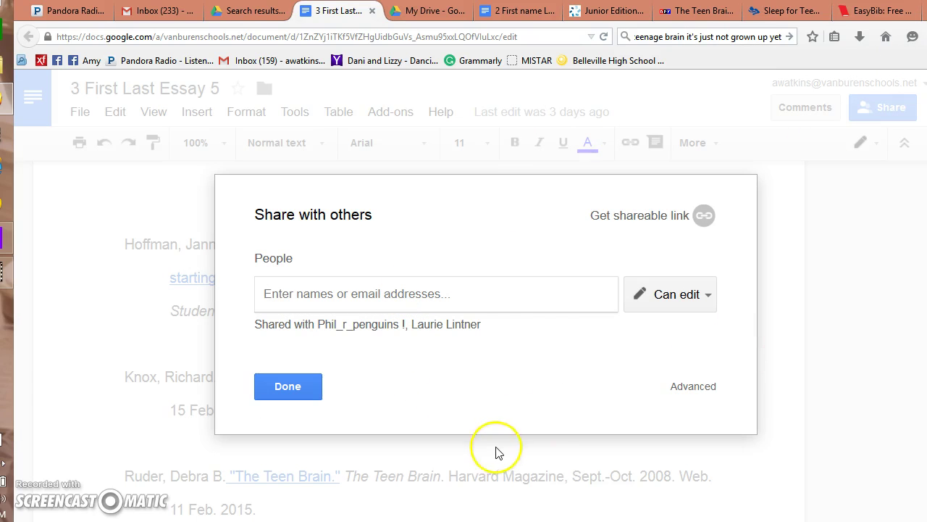
left_click(290, 387)
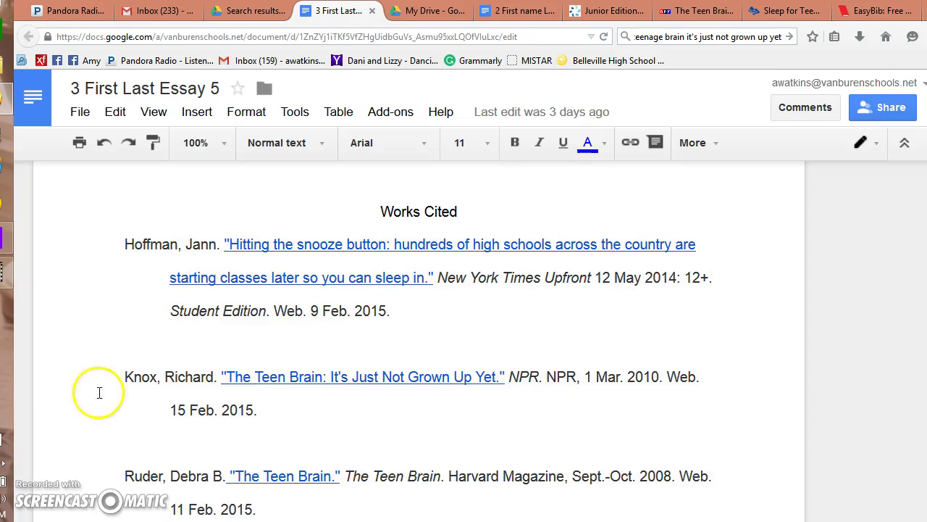